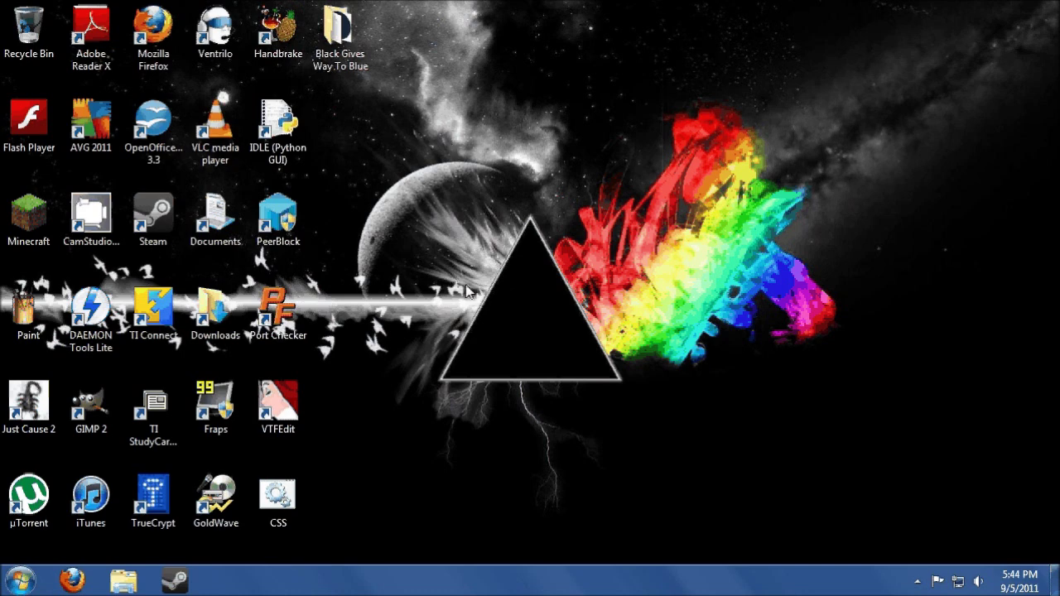
# Search Google for 'exact audio copy' and open the official Exact Audio Copy download page
pyautogui.click(81, 584)
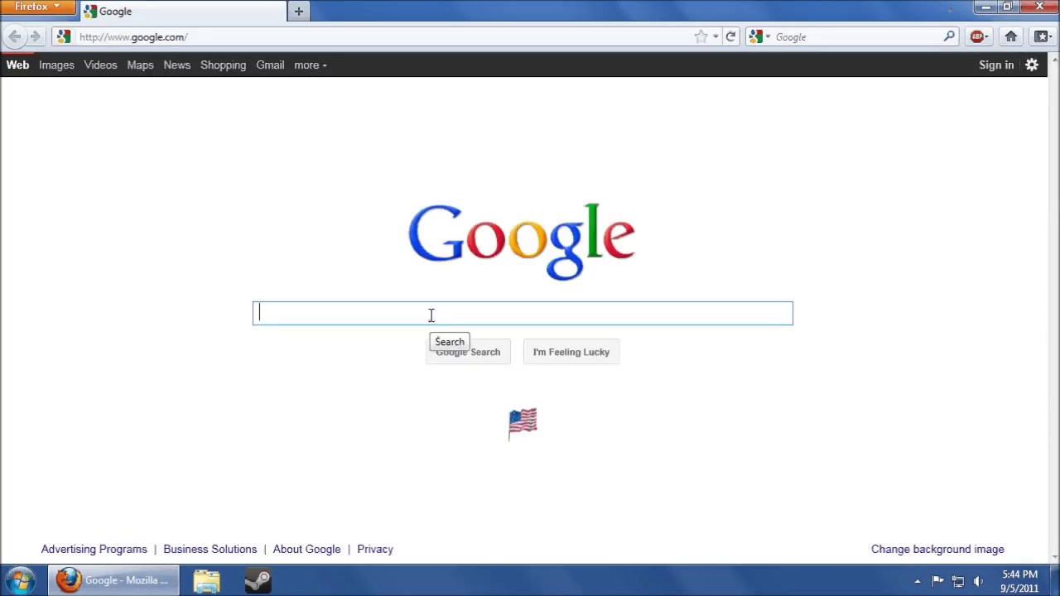
pyautogui.write('e')
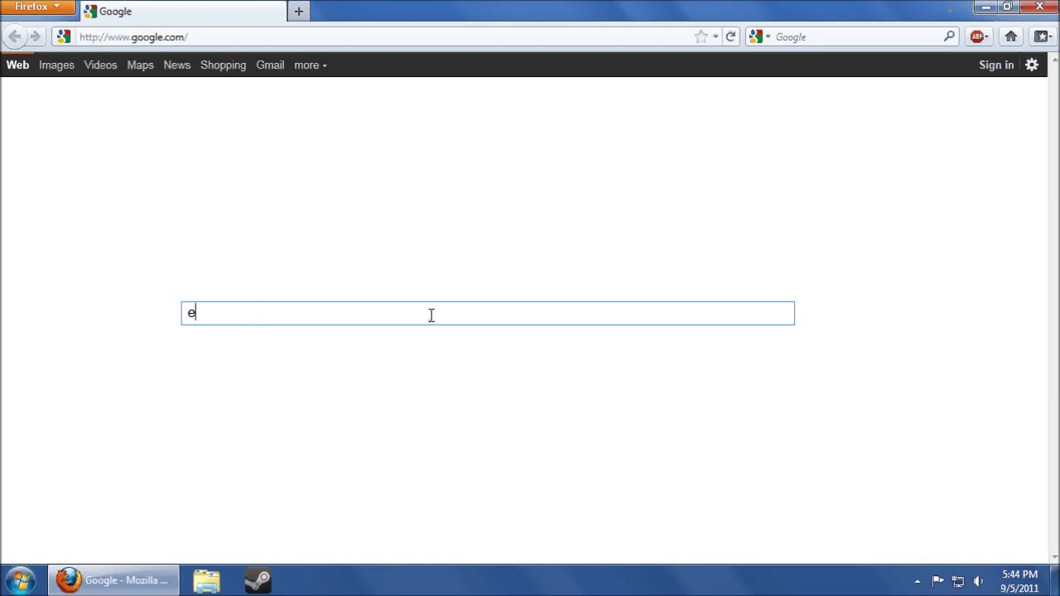
pyautogui.write('xact audio copy')
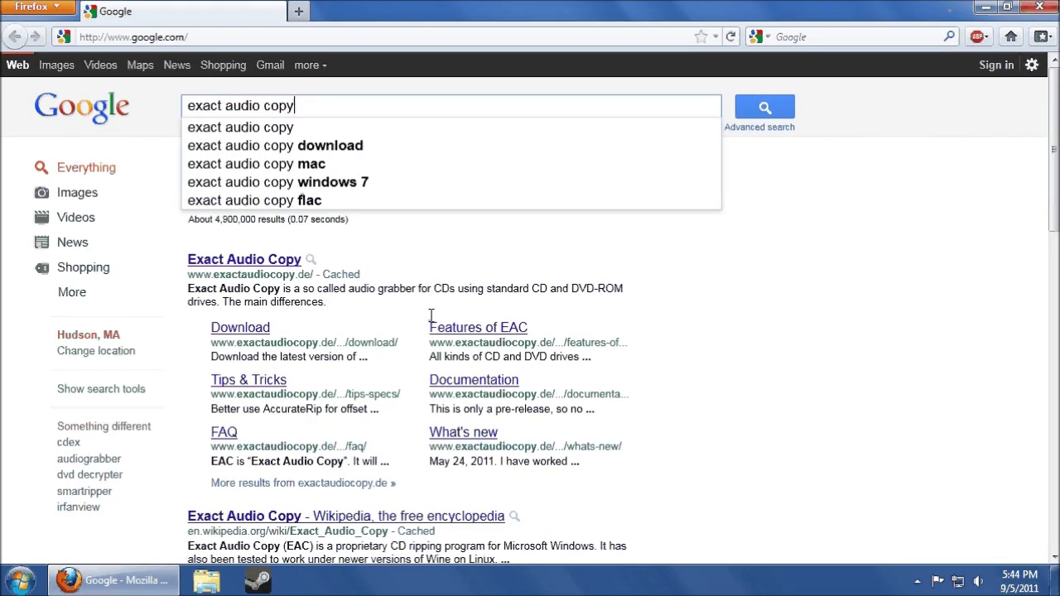
pyautogui.press('Return')
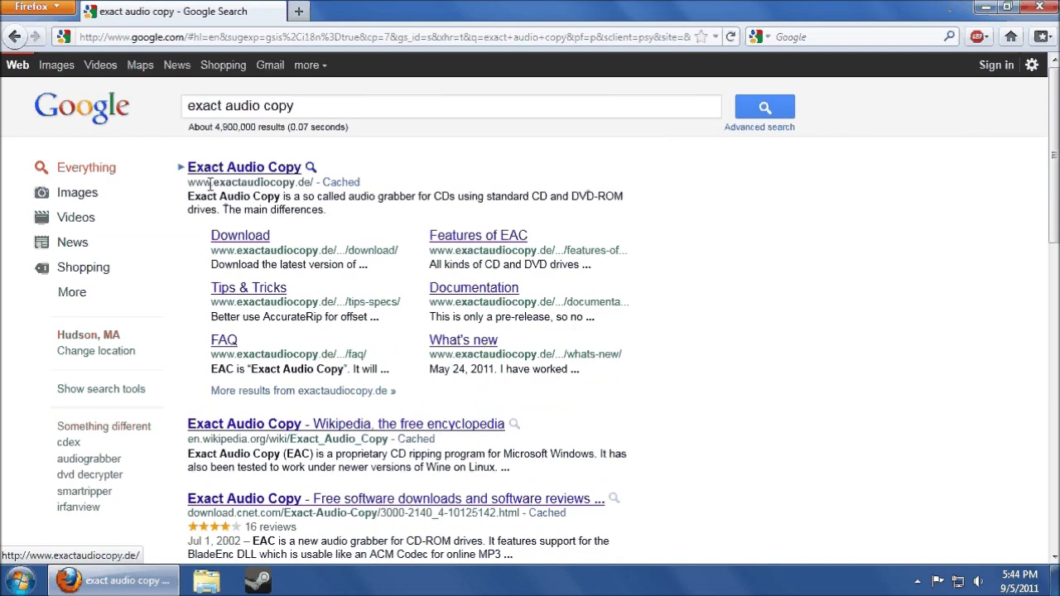
pyautogui.moveTo(214, 182); pyautogui.dragTo(306, 182)
pyautogui.click(301, 181)
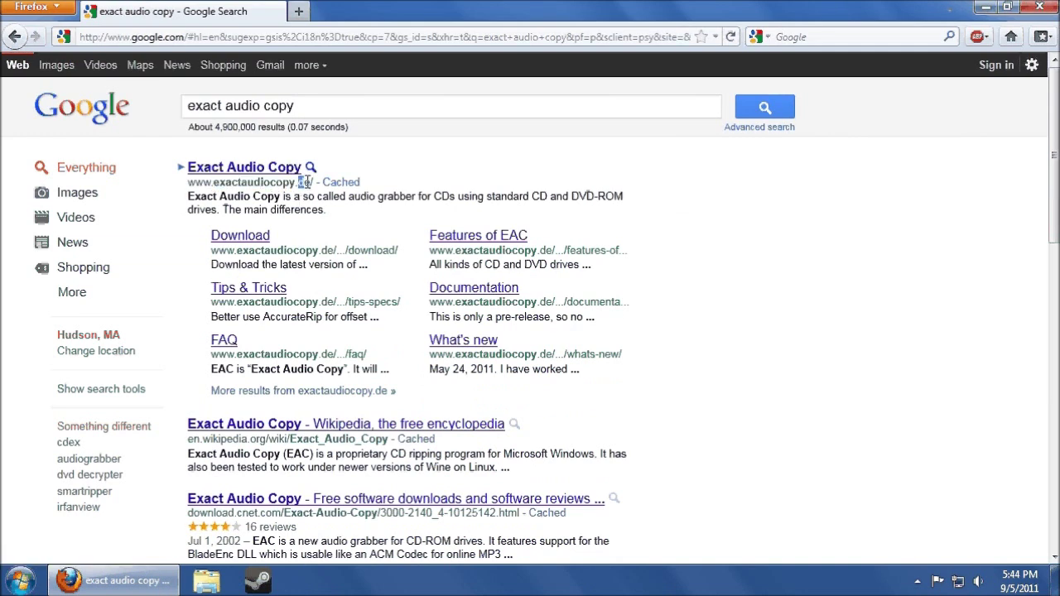
pyautogui.click(261, 240)
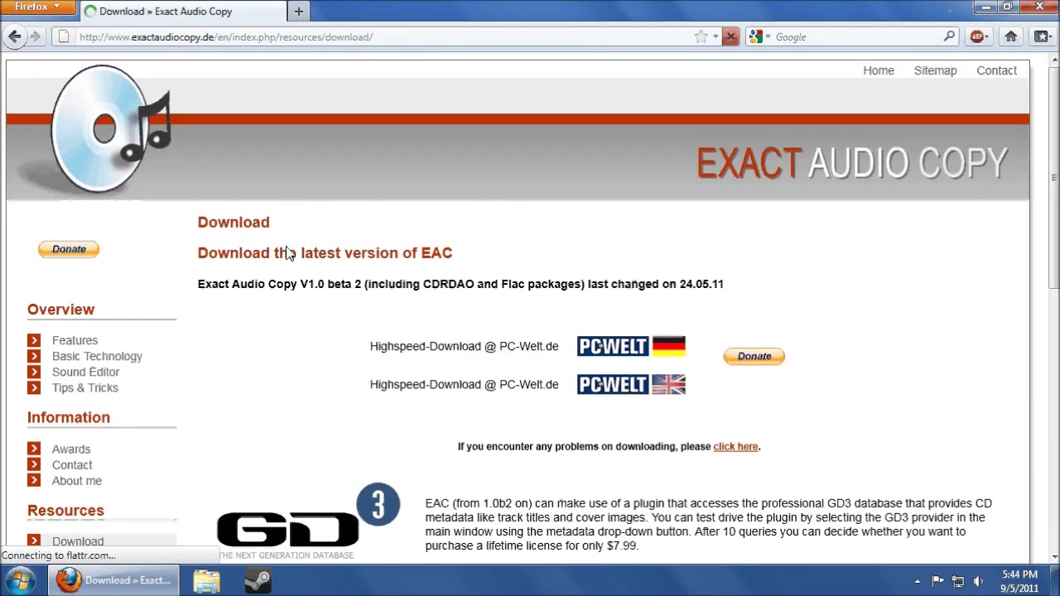
# Save eac-1.0beta2.exe from the PC-WELT UK download page, then close Firefox
pyautogui.click(627, 392)
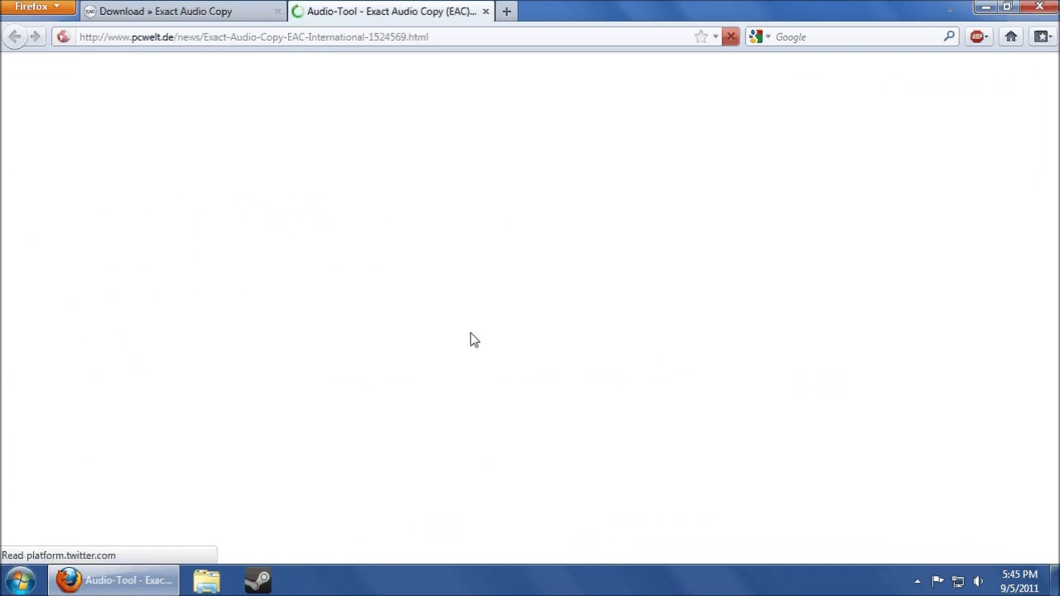
pyautogui.scroll(-5, 291, 282)
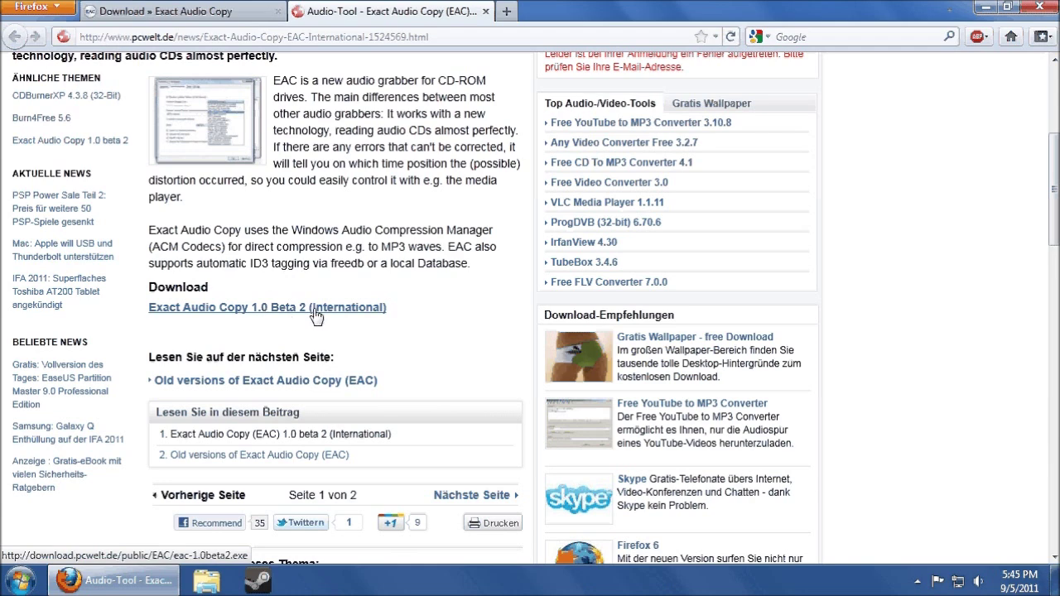
pyautogui.click(317, 314)
pyautogui.click(775, 482)
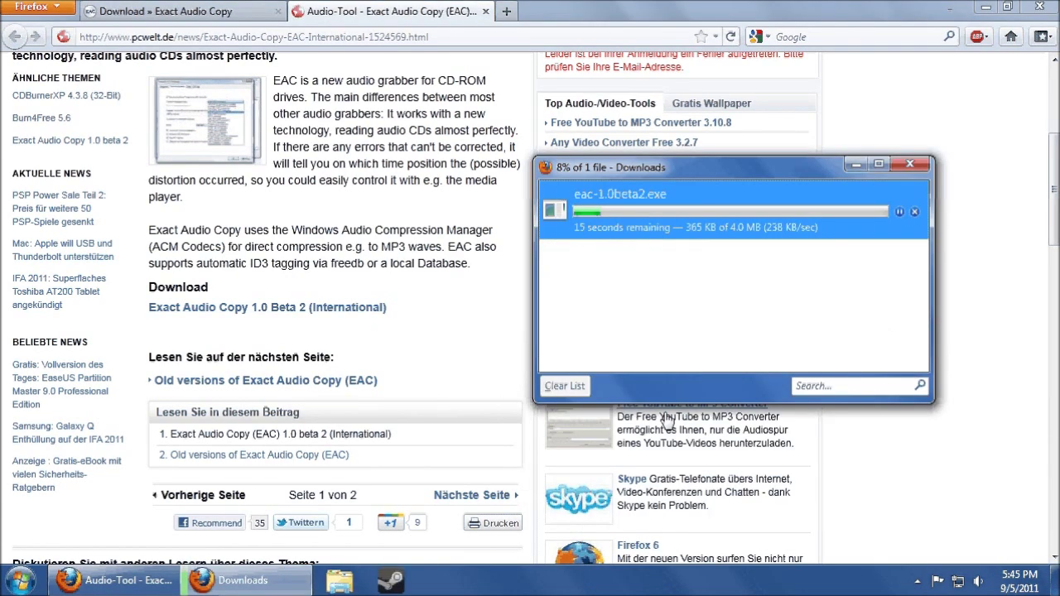
pyautogui.click(455, 211)
pyautogui.hotkey('ctrl', 'w')
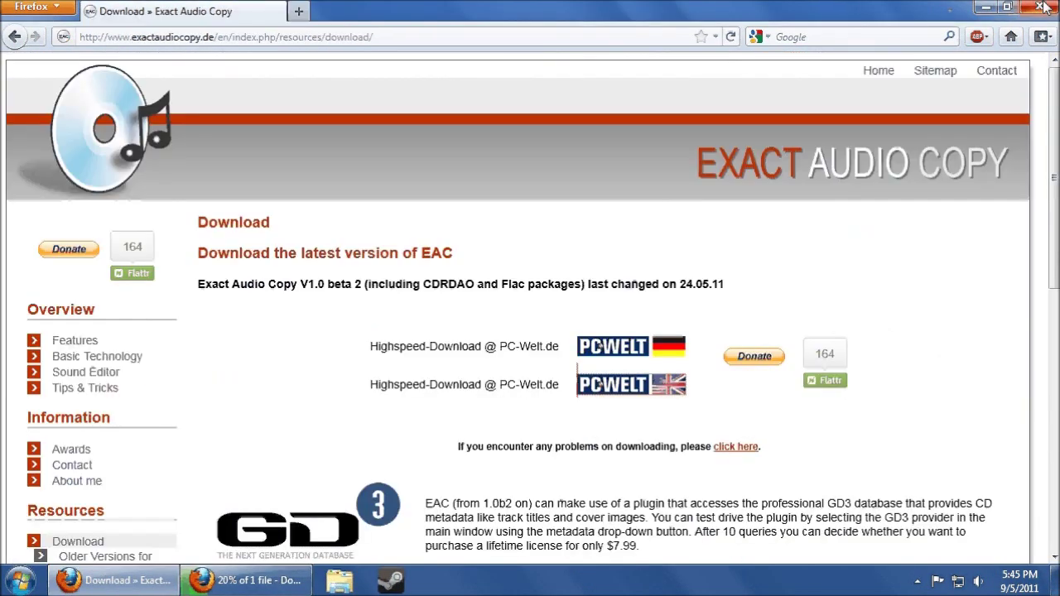
pyautogui.hotkey('ctrl', 'w')
pyautogui.moveTo(591, 168); pyautogui.dragTo(530, 155)
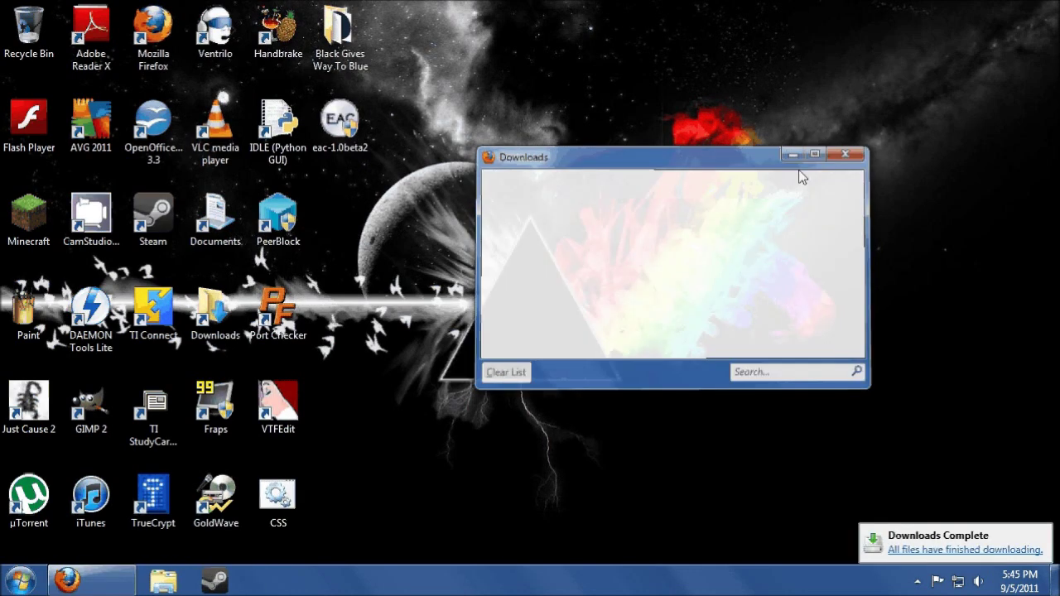
# Open the Black Gives Way To Blue folder, check tracks 01–05 and Back cover details, then open the rip log
pyautogui.doubleClick(329, 36)
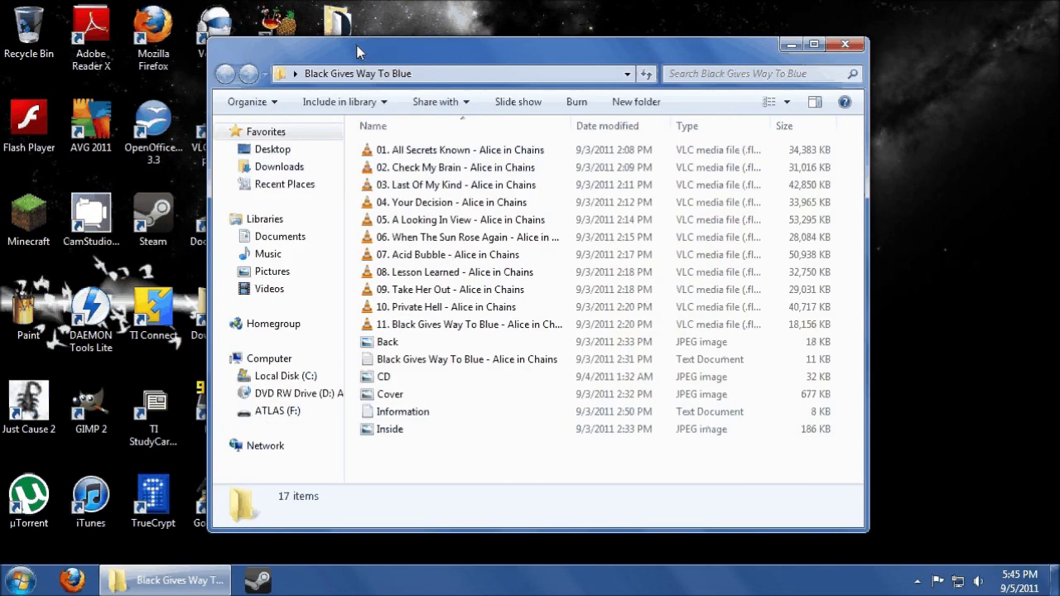
pyautogui.moveTo(357, 51); pyautogui.dragTo(326, 42)
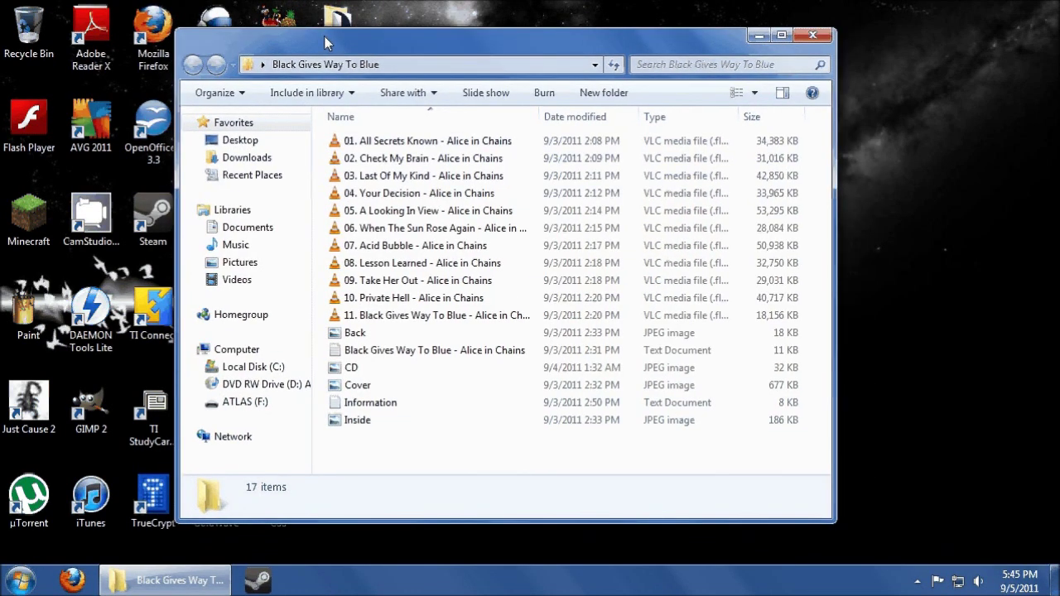
pyautogui.click(368, 143)
pyautogui.click(369, 159)
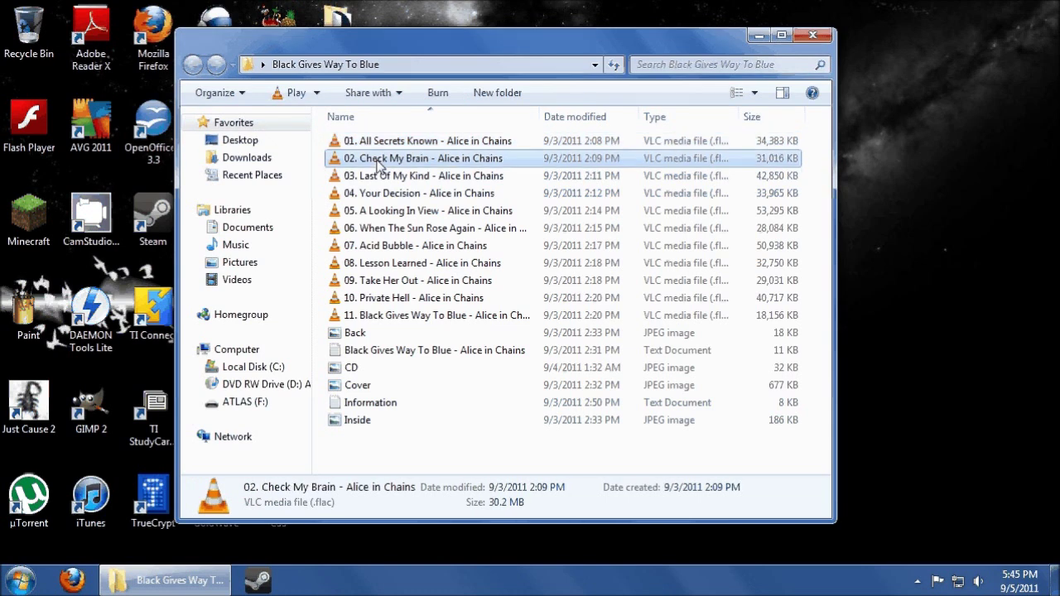
pyautogui.click(380, 179)
pyautogui.click(381, 195)
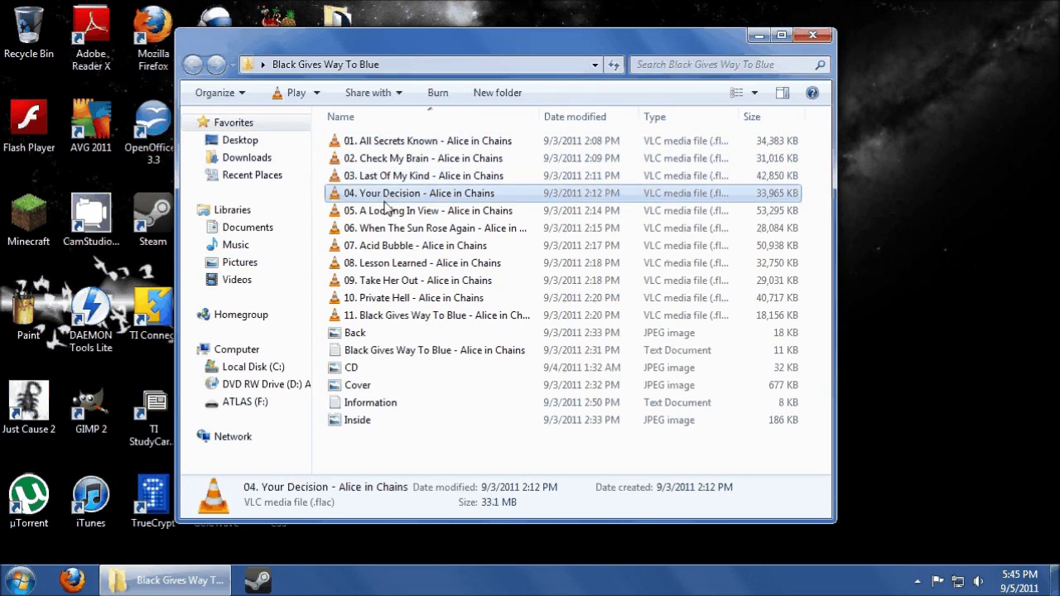
pyautogui.click(387, 212)
pyautogui.click(363, 334)
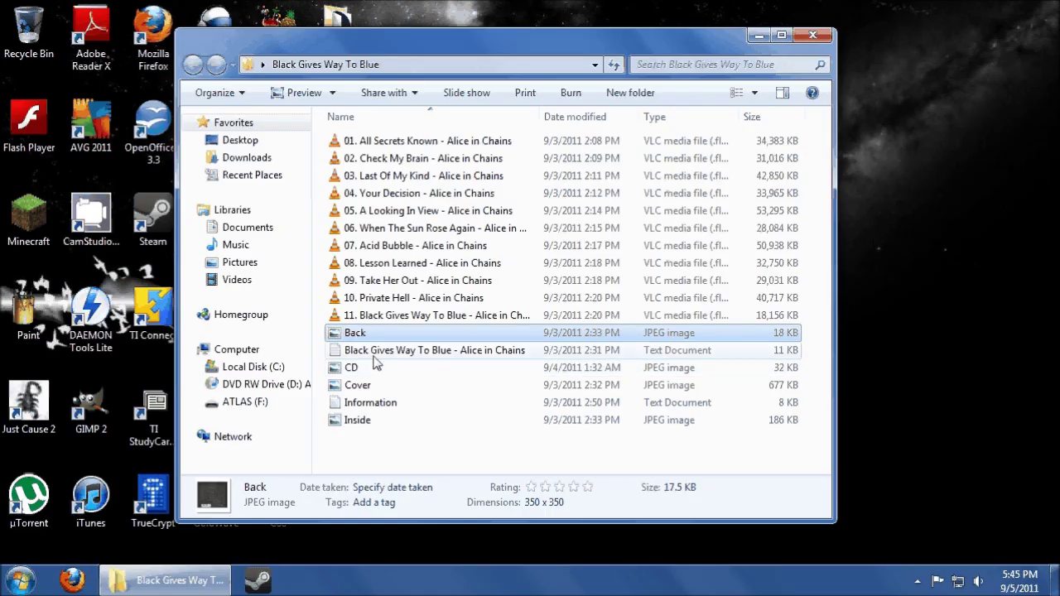
pyautogui.doubleClick(374, 352)
pyautogui.press('super+Up')
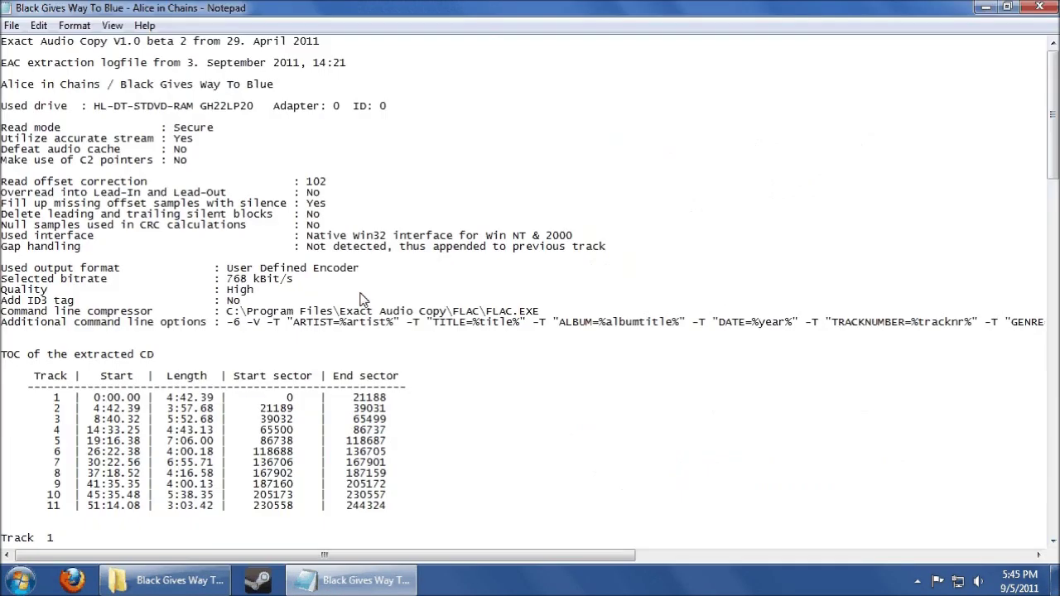
pyautogui.scroll(-20, 362, 300)
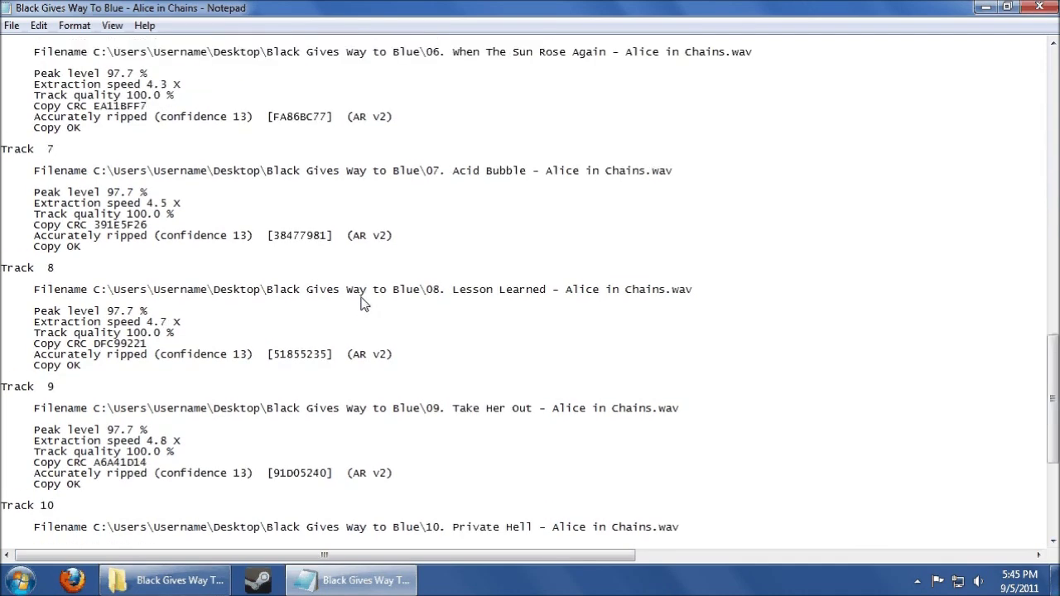
pyautogui.click(1039, 7)
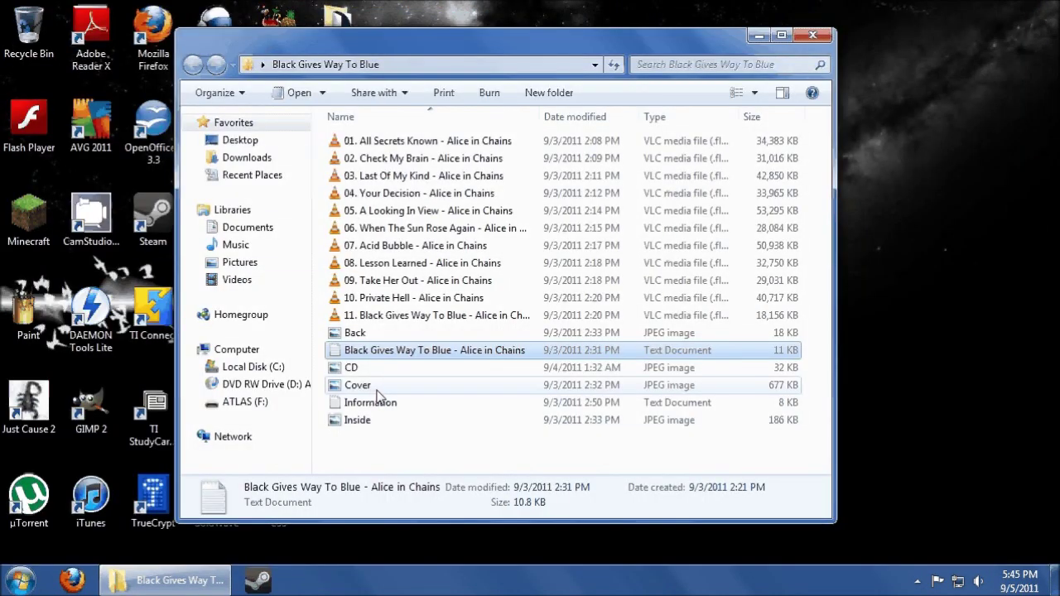
pyautogui.doubleClick(377, 399)
pyautogui.press('super+Up')
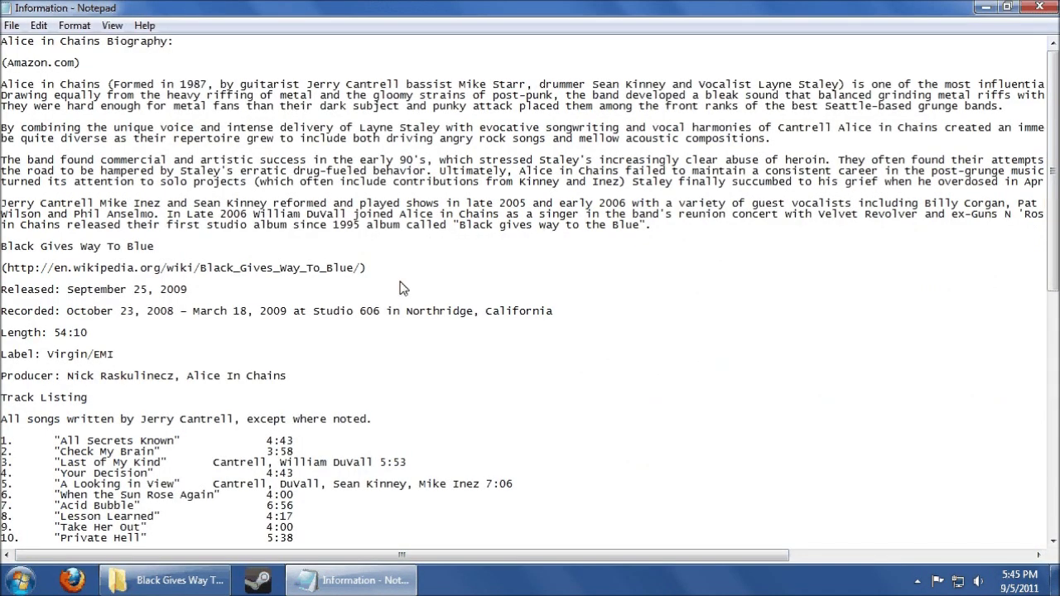
pyautogui.scroll(-6, 399, 288)
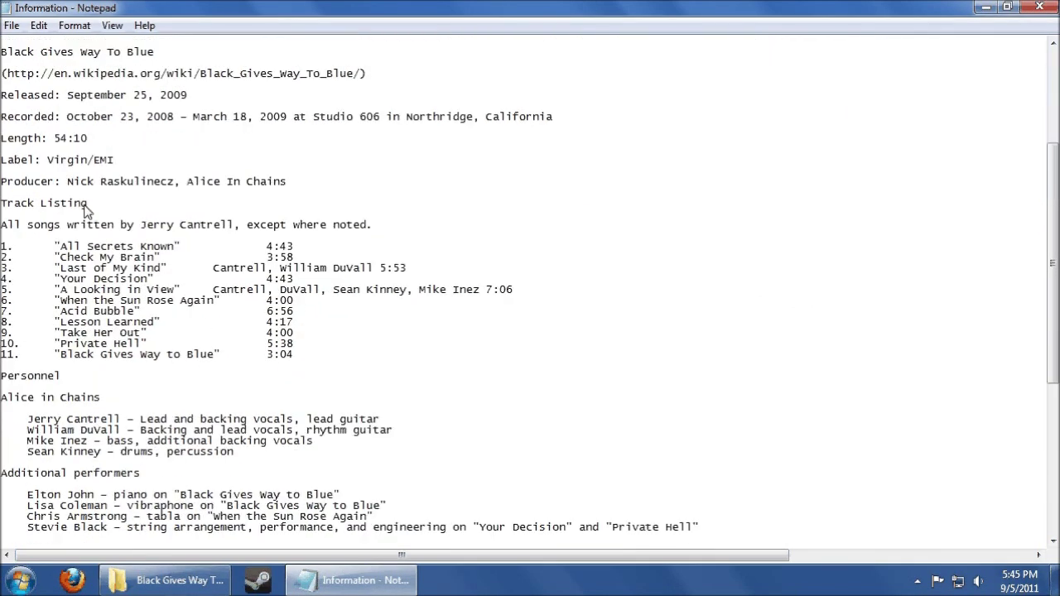
pyautogui.scroll(-2, 116, 219)
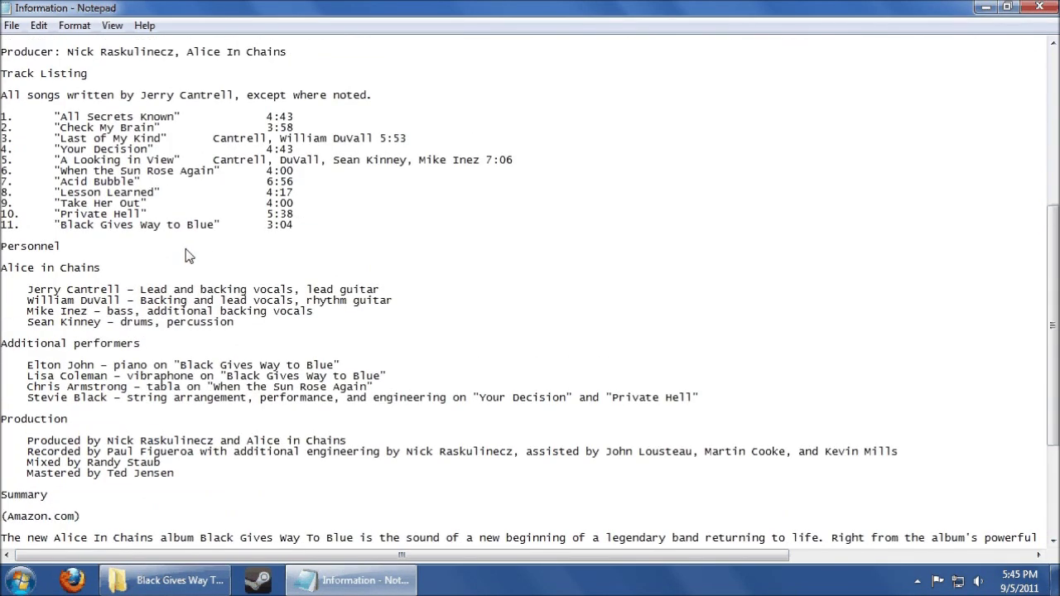
pyautogui.scroll(-7, 186, 255)
pyautogui.click(1040, 7)
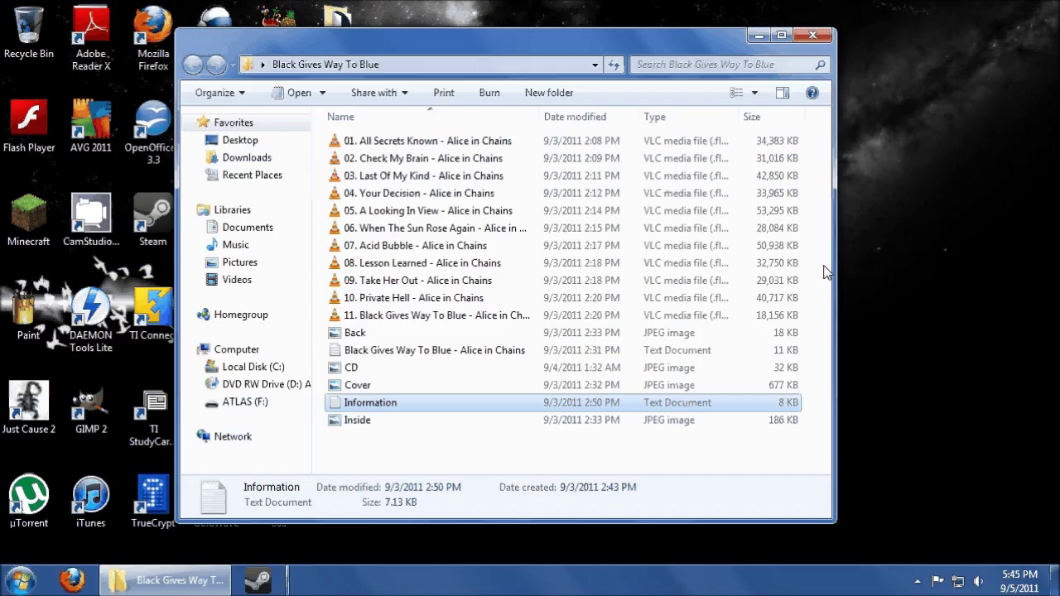
pyautogui.click(489, 443)
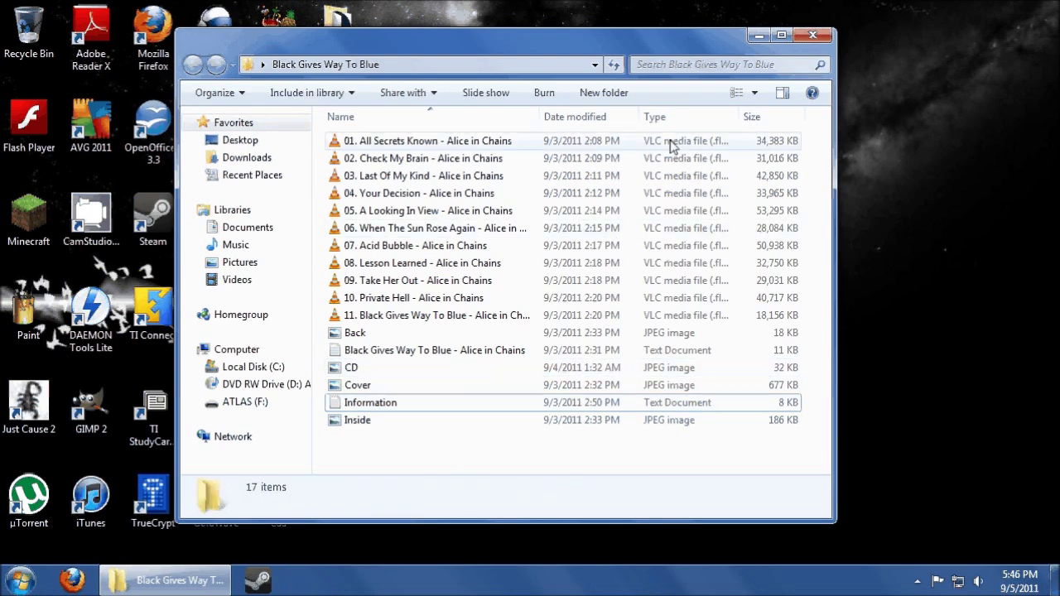
# Close the album folder and install Exact Audio Copy 1.0beta2 with default folders and all components
pyautogui.click(813, 38)
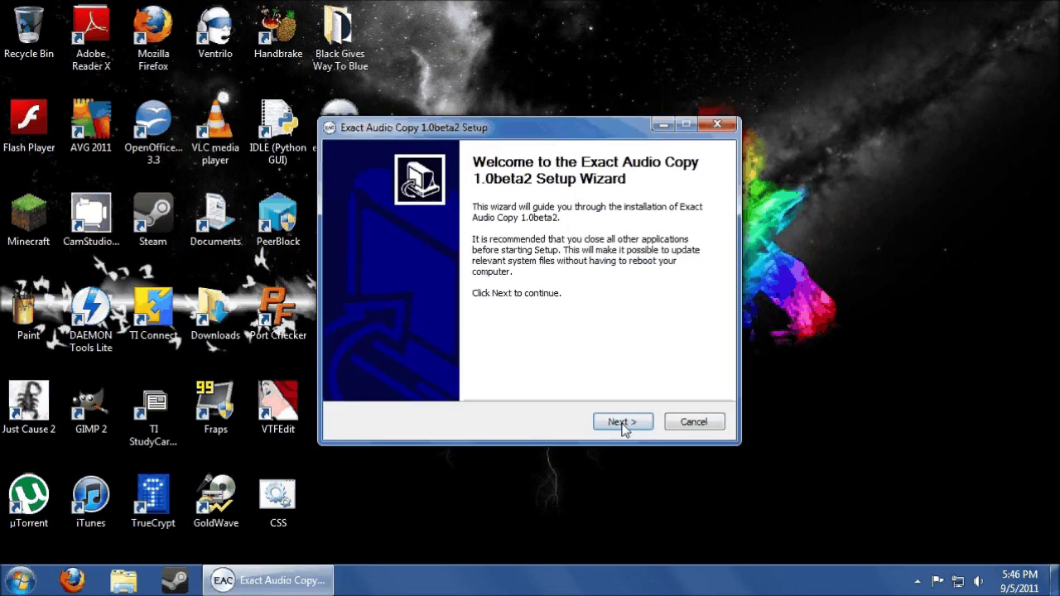
pyautogui.click(623, 423)
pyautogui.click(621, 424)
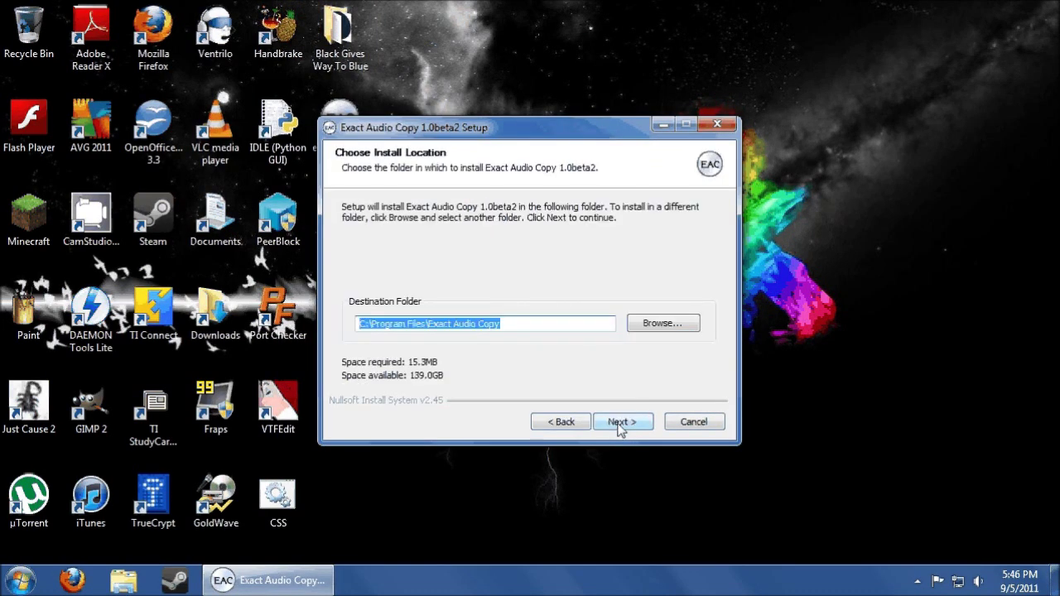
pyautogui.click(620, 425)
pyautogui.click(617, 423)
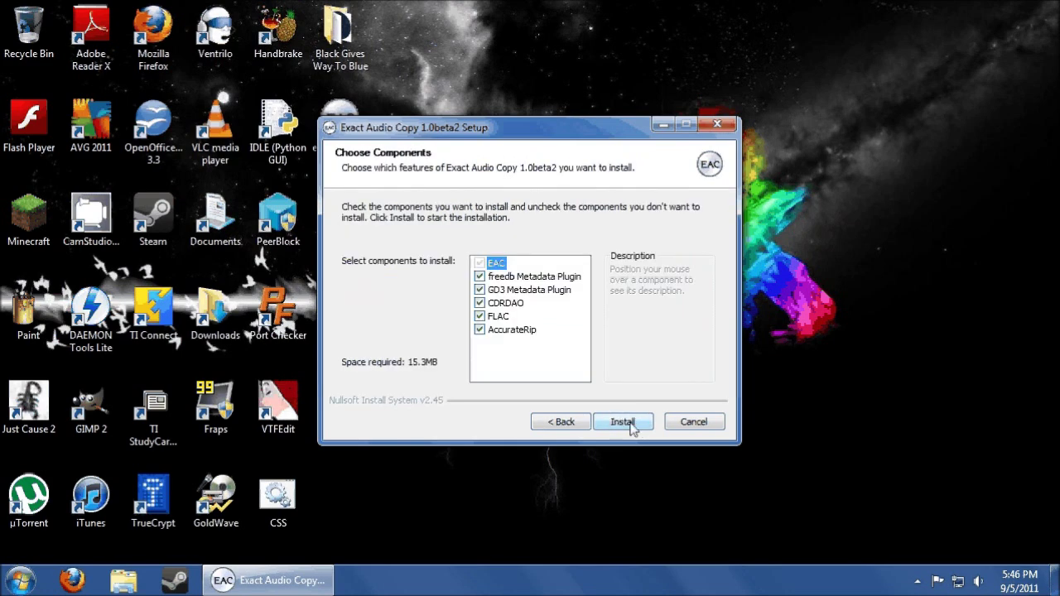
pyautogui.click(629, 424)
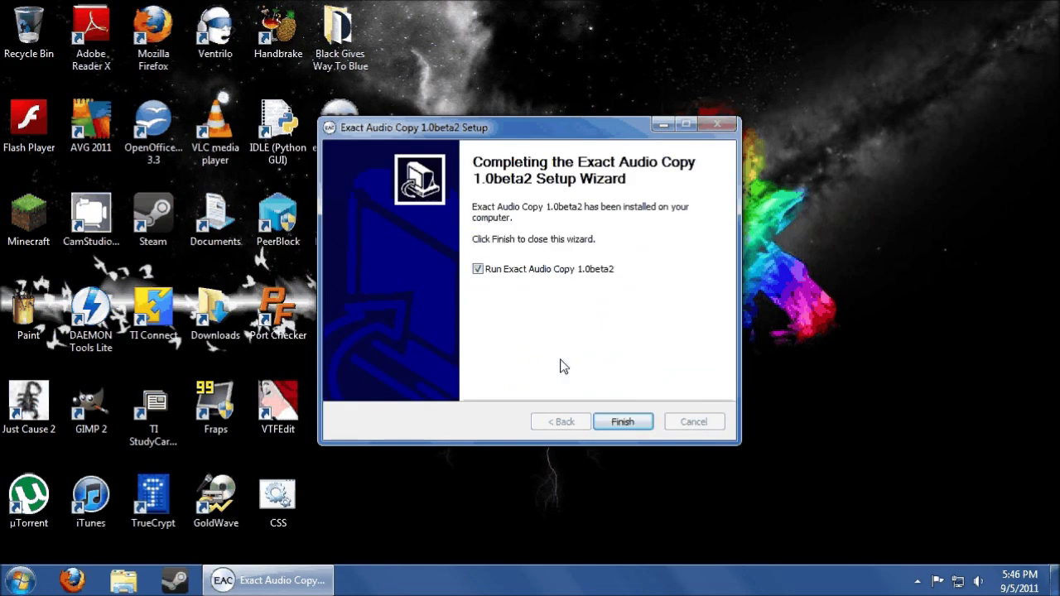
pyautogui.press('Return')
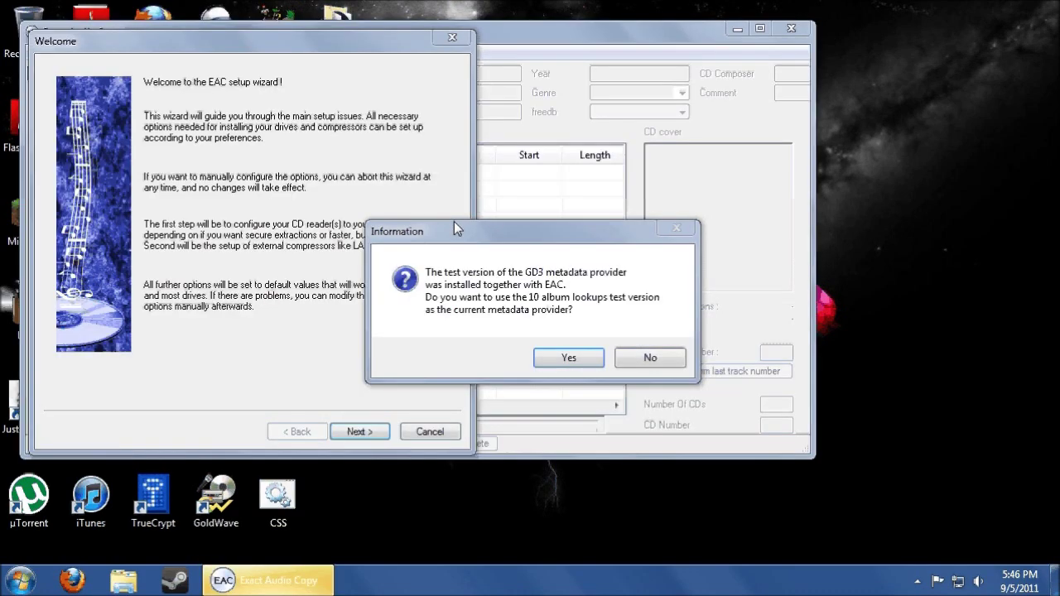
# Accept the GD3 metadata test version, exclude the DTSOFT BDROM drive, and choose accurate results
pyautogui.click(568, 358)
pyautogui.click(358, 432)
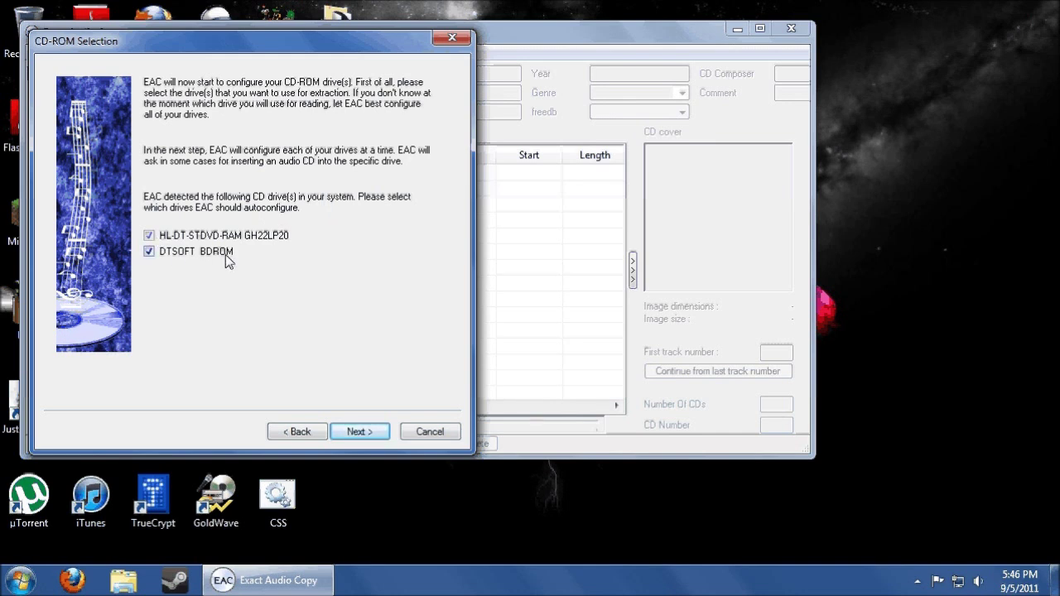
pyautogui.click(149, 252)
pyautogui.click(375, 435)
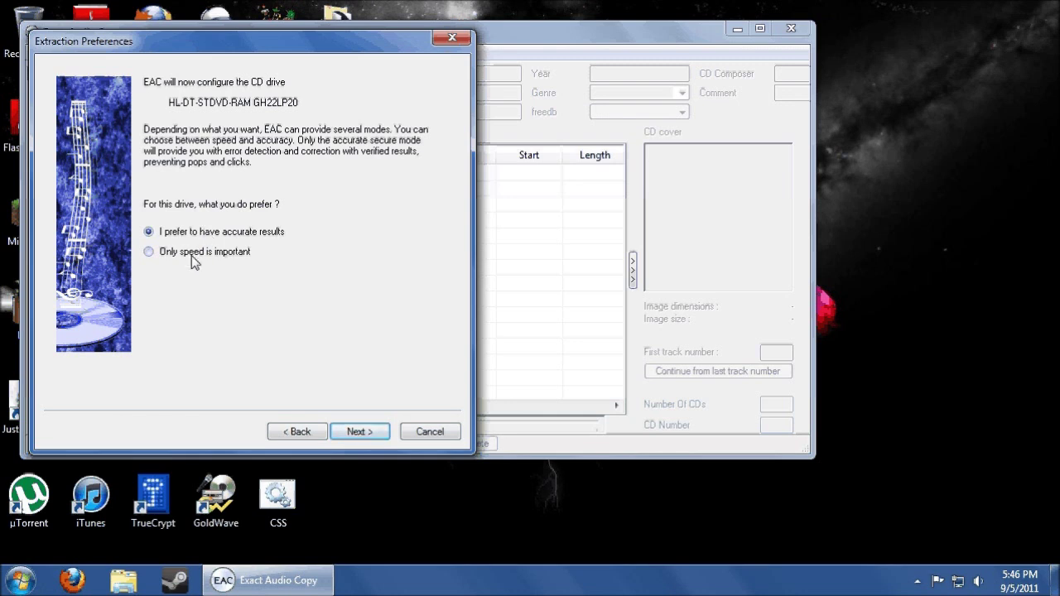
pyautogui.click(372, 433)
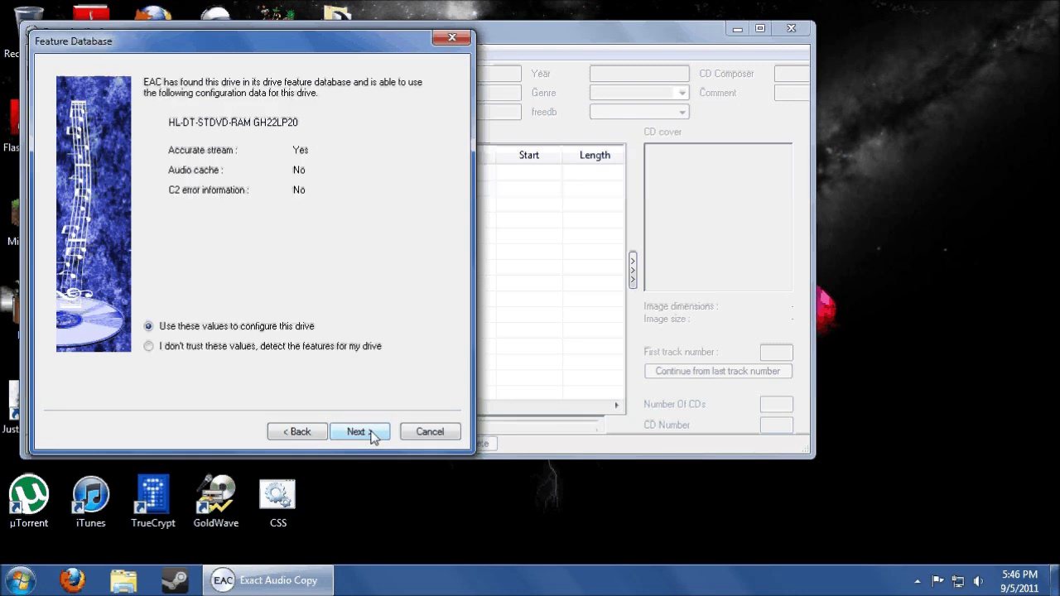
# Keep the database values for the drive features and continue past the drive rating summary
pyautogui.click(207, 349)
pyautogui.click(205, 329)
pyautogui.click(198, 348)
pyautogui.click(202, 330)
pyautogui.click(374, 439)
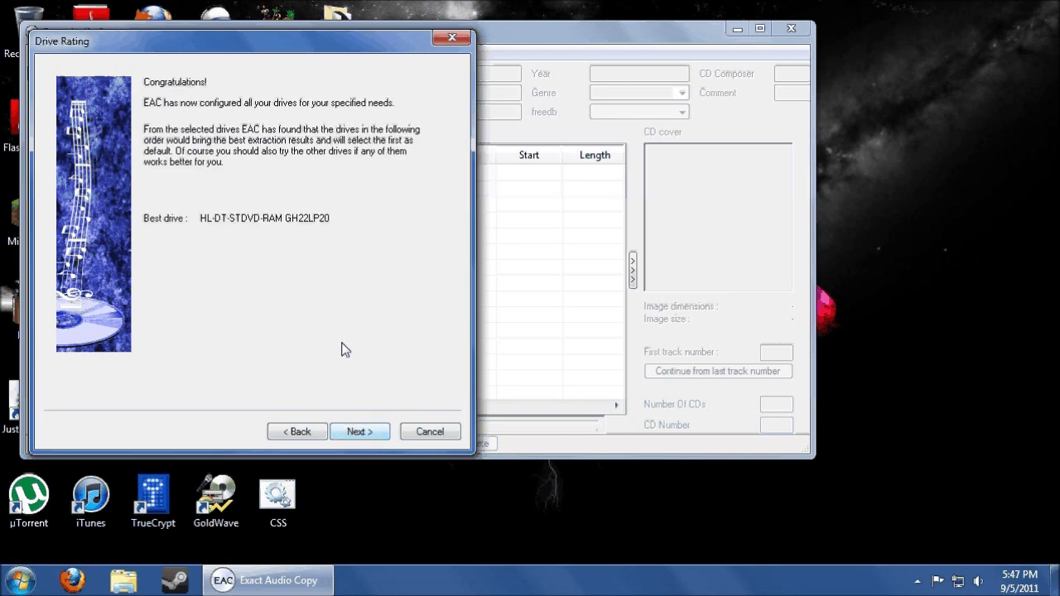
pyautogui.click(355, 432)
pyautogui.click(359, 431)
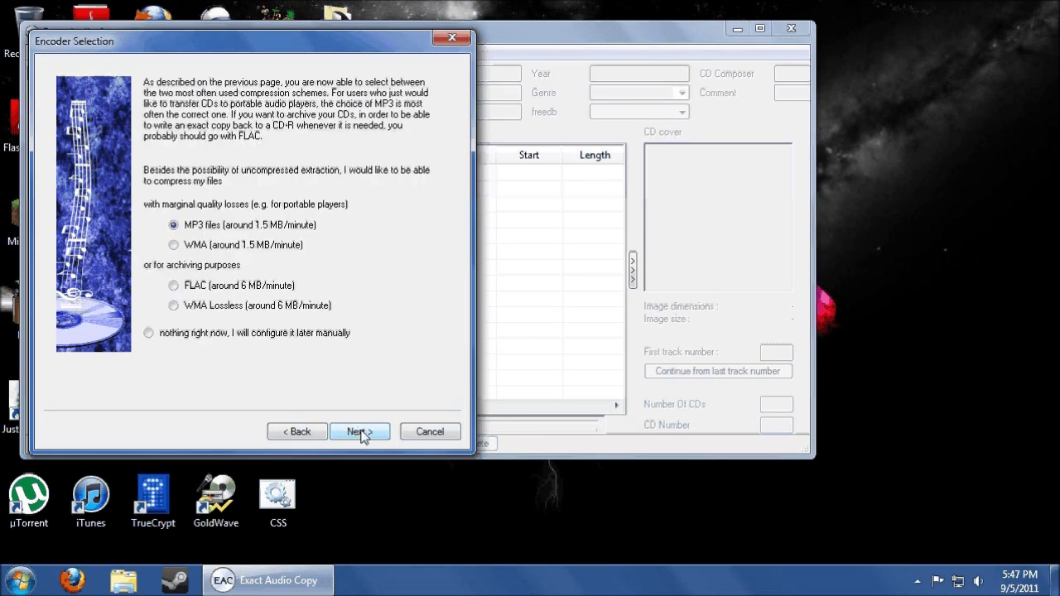
# Compare the WMA and MP3 encoder options, leaving MP3 selected
pyautogui.click(173, 245)
pyautogui.click(173, 225)
pyautogui.click(173, 245)
pyautogui.click(173, 225)
pyautogui.click(173, 245)
pyautogui.click(173, 225)
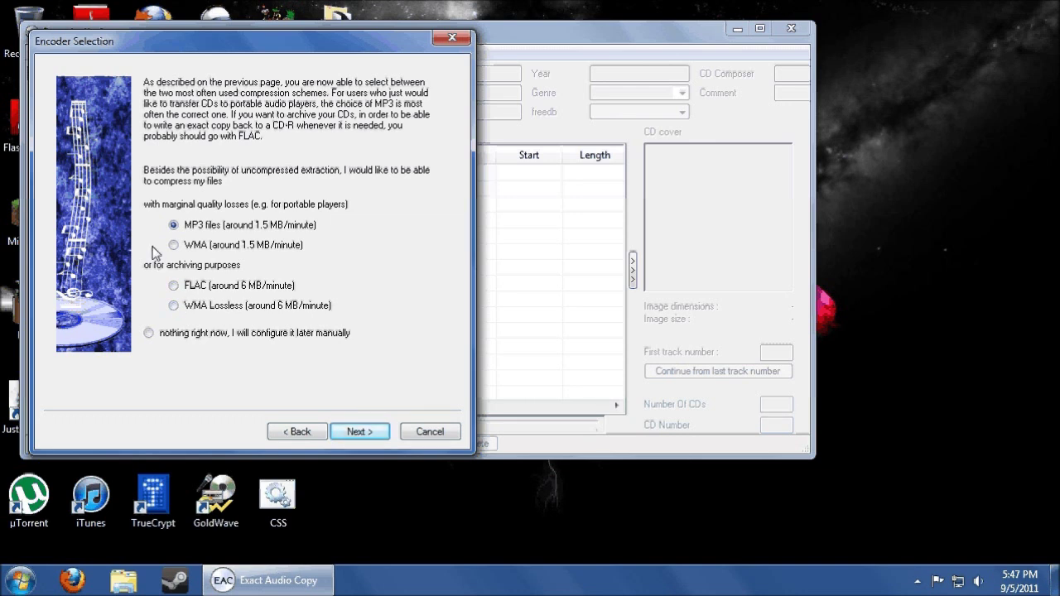
# Select FLAC over WMA Lossless, accept its default settings, and skip the freedb e-mail
pyautogui.click(173, 286)
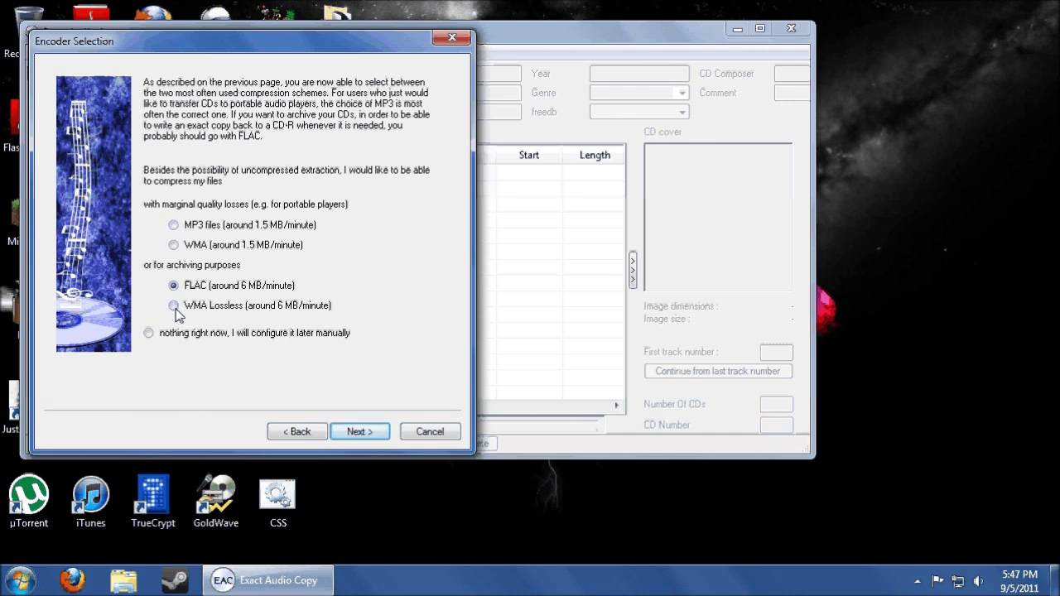
pyautogui.click(174, 306)
pyautogui.click(173, 286)
pyautogui.click(174, 306)
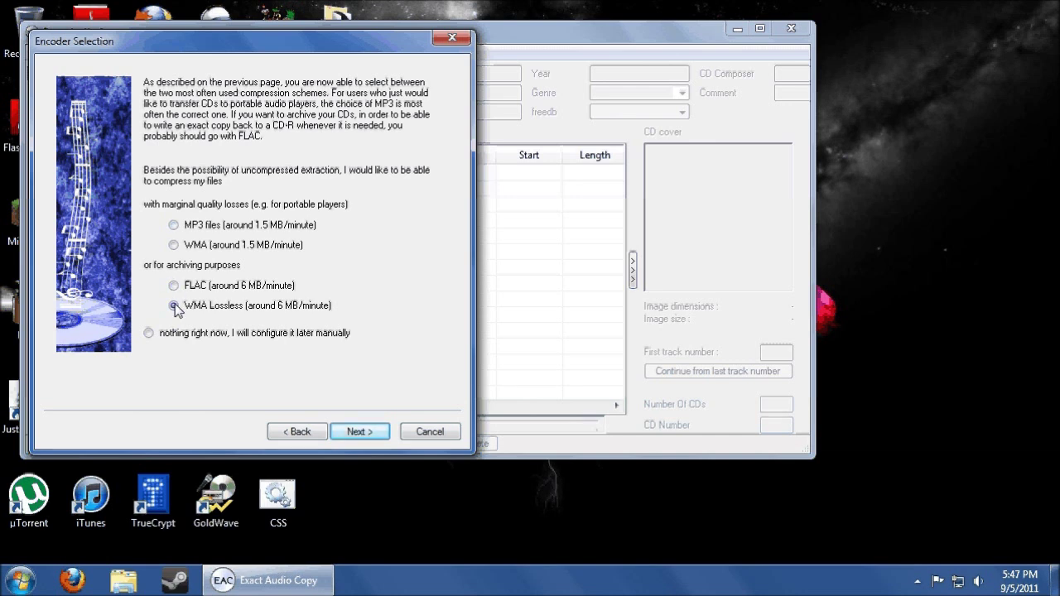
pyautogui.click(175, 294)
pyautogui.click(383, 430)
pyautogui.click(372, 433)
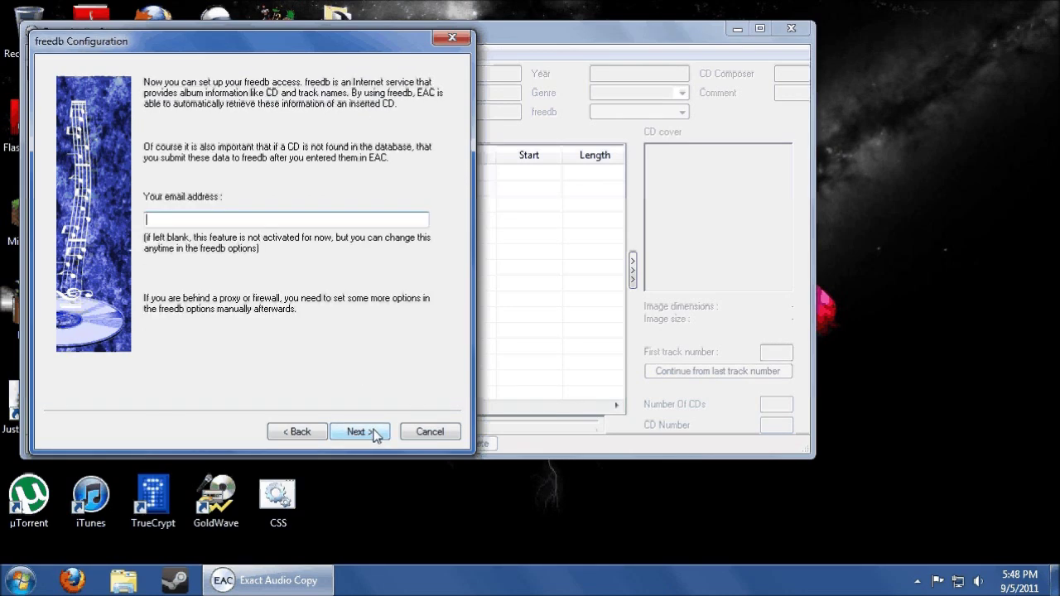
pyautogui.click(373, 432)
# Pick the '03. ABBA - Dancing Queen' naming scheme from the list and continue to the final page
pyautogui.click(280, 260)
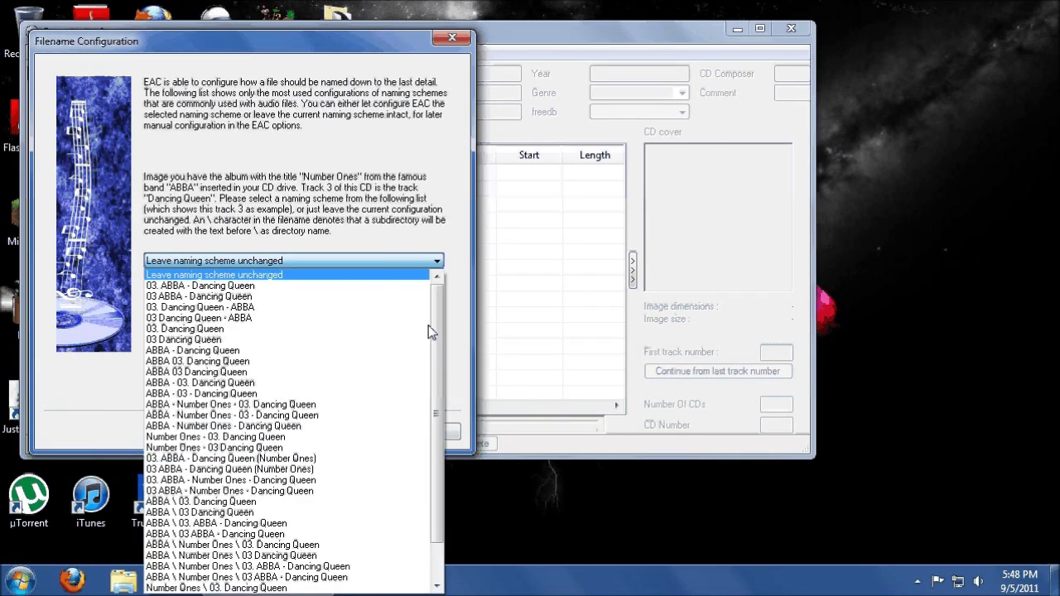
pyautogui.moveTo(437, 319)
pyautogui.mouseDown()
pyautogui.moveTo(439, 367)
pyautogui.moveTo(440, 340)
pyautogui.mouseUp()
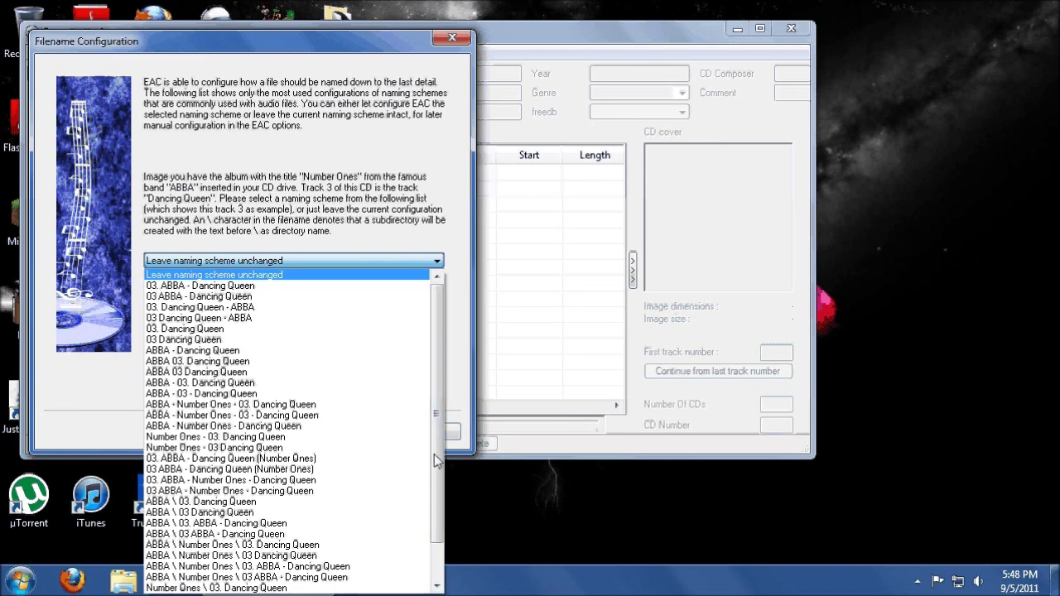
pyautogui.scroll(-1, 443, 402)
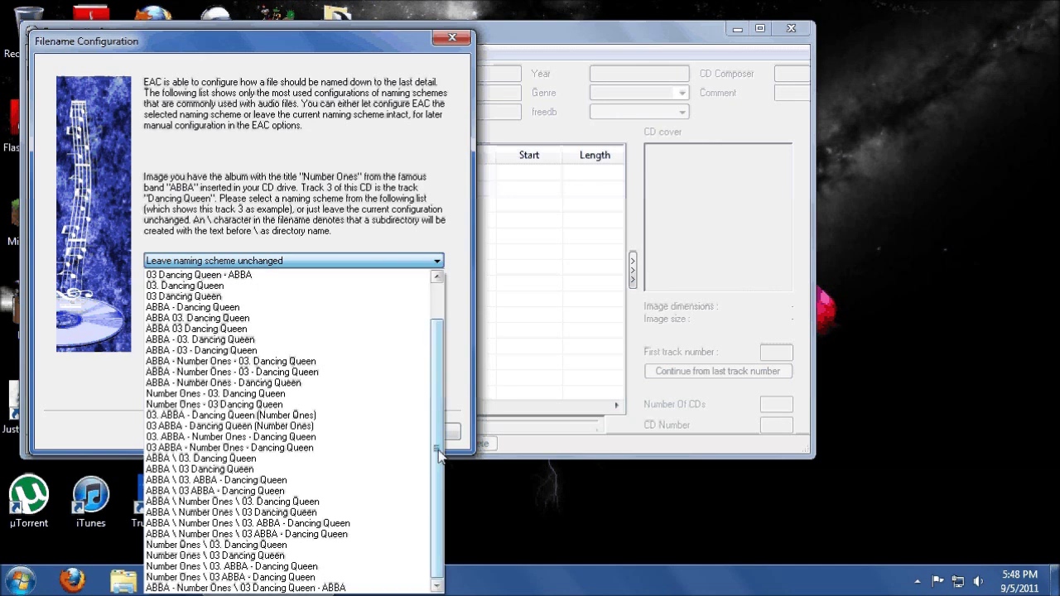
pyautogui.moveTo(440, 454); pyautogui.dragTo(442, 414)
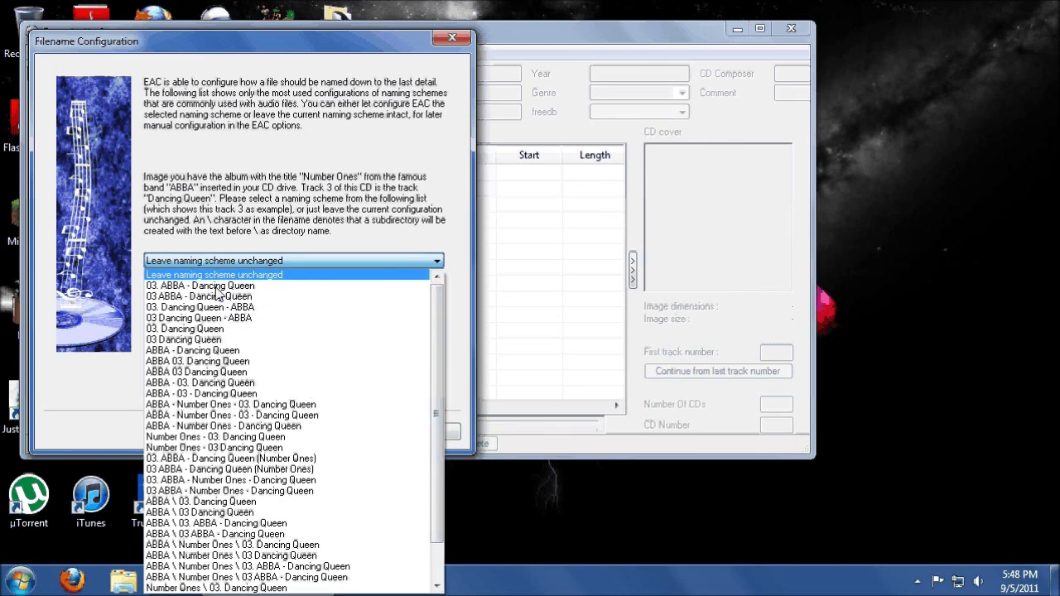
pyautogui.click(216, 288)
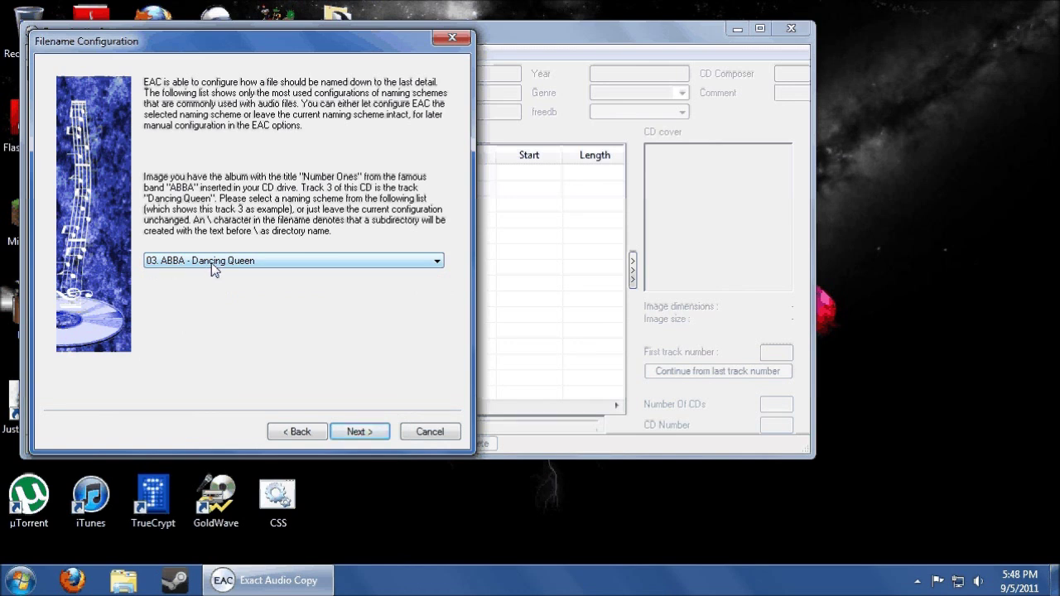
pyautogui.click(357, 433)
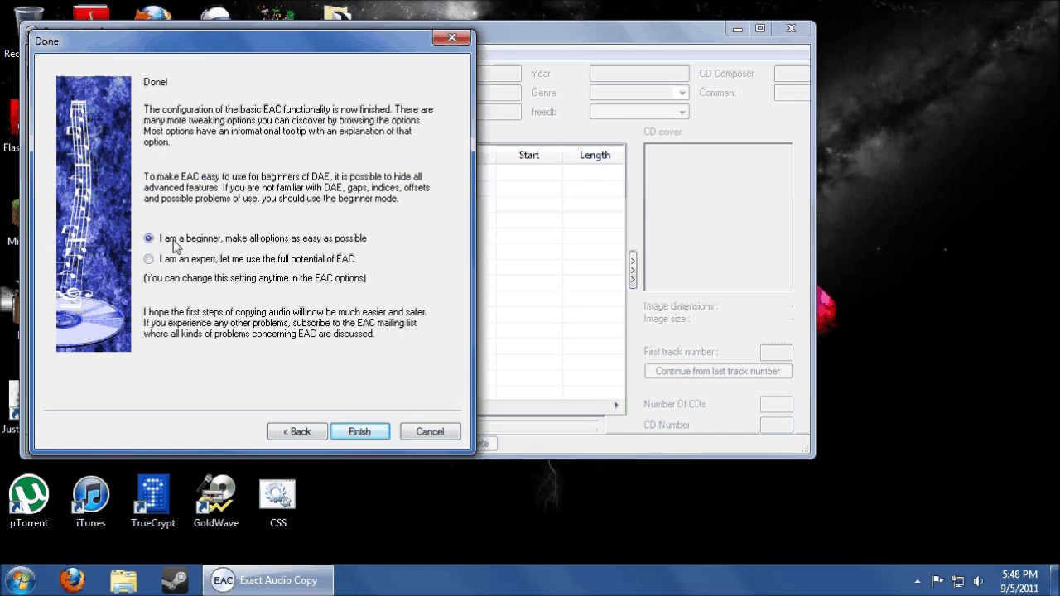
# Finish in beginner mode, leave the track title and artist cells unedited, and start a compressed rip
pyautogui.click(367, 432)
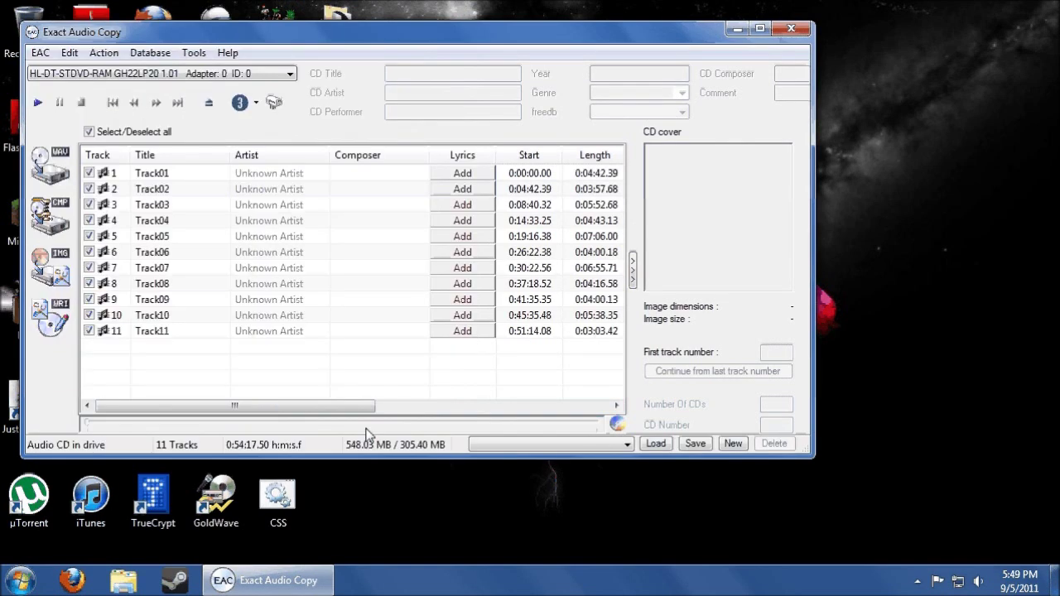
pyautogui.doubleClick(149, 175)
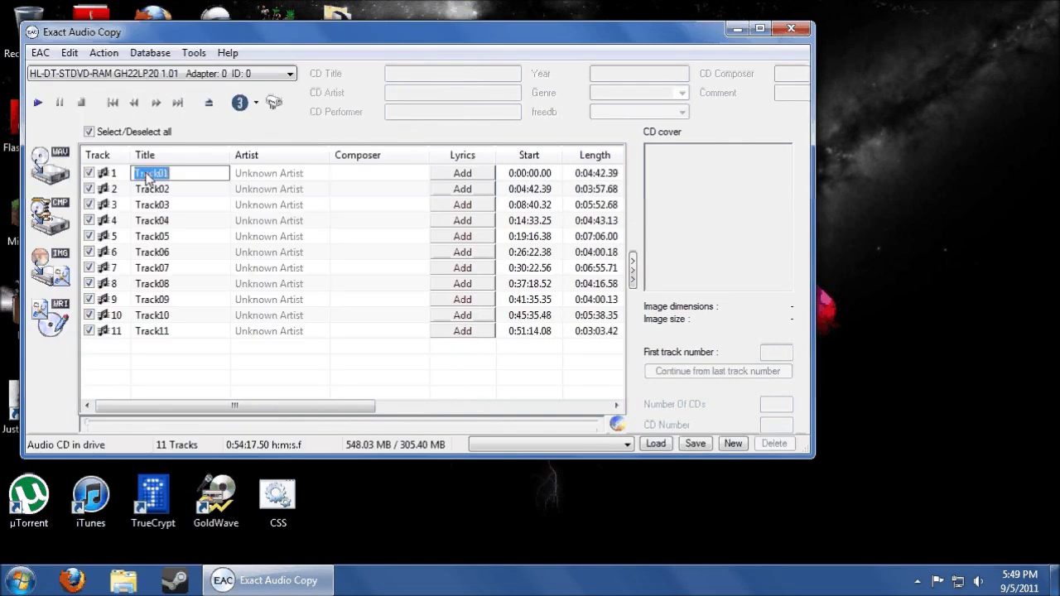
pyautogui.click(149, 374)
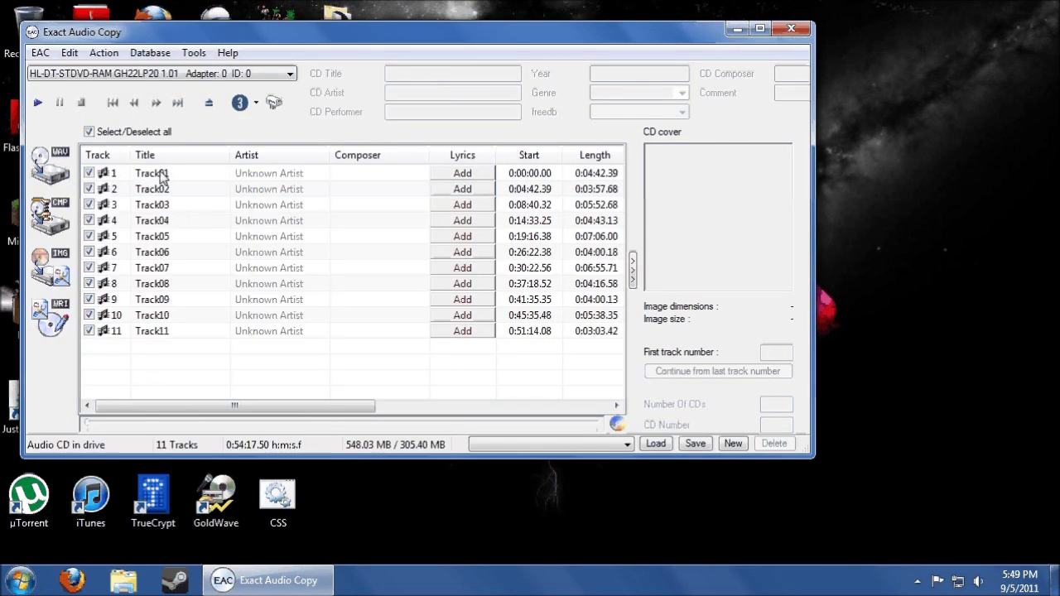
pyautogui.doubleClick(266, 173)
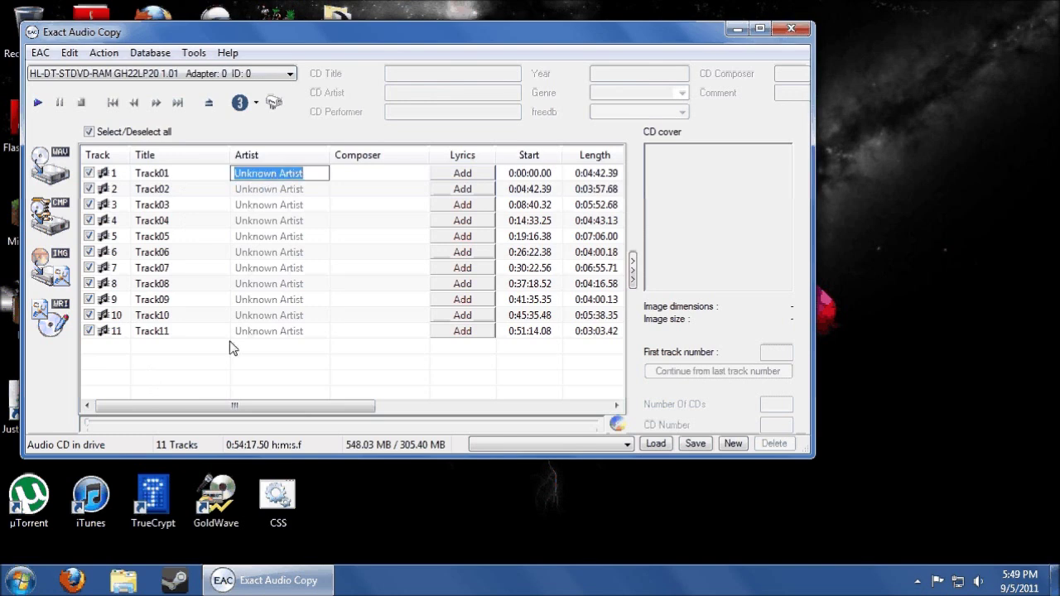
pyautogui.click(223, 375)
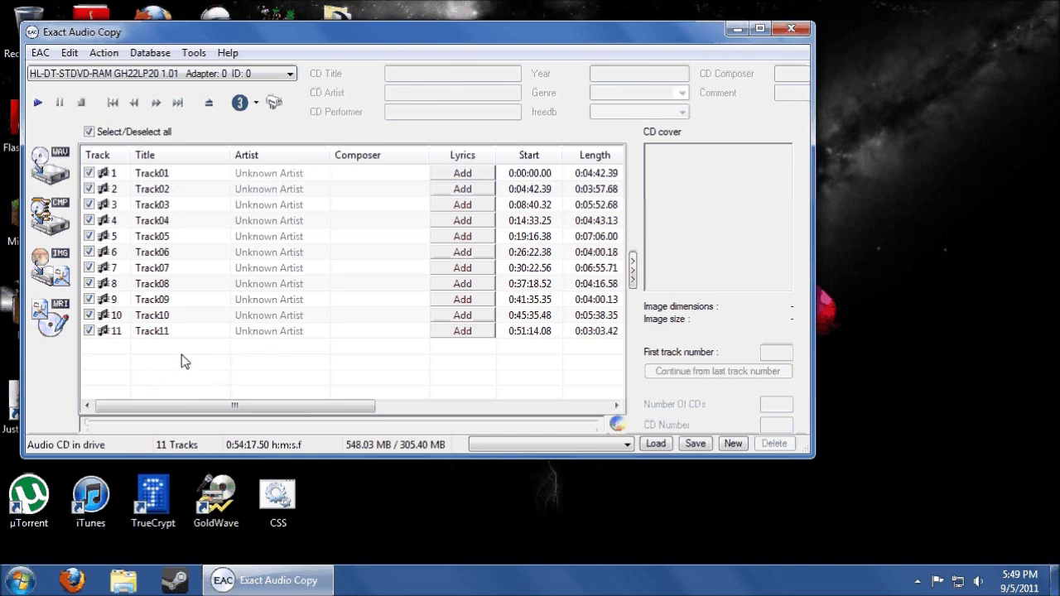
pyautogui.doubleClick(160, 332)
pyautogui.click(185, 362)
pyautogui.click(56, 222)
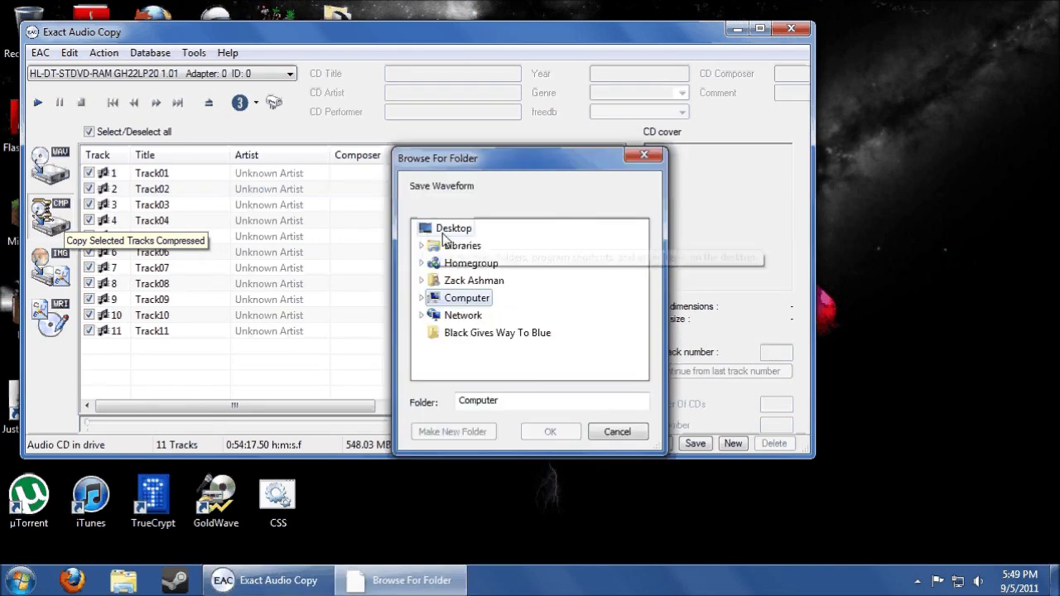
# Cancel the rip's destination folder choice, exit Exact Audio Copy, and open the album's extraction log
pyautogui.click(447, 230)
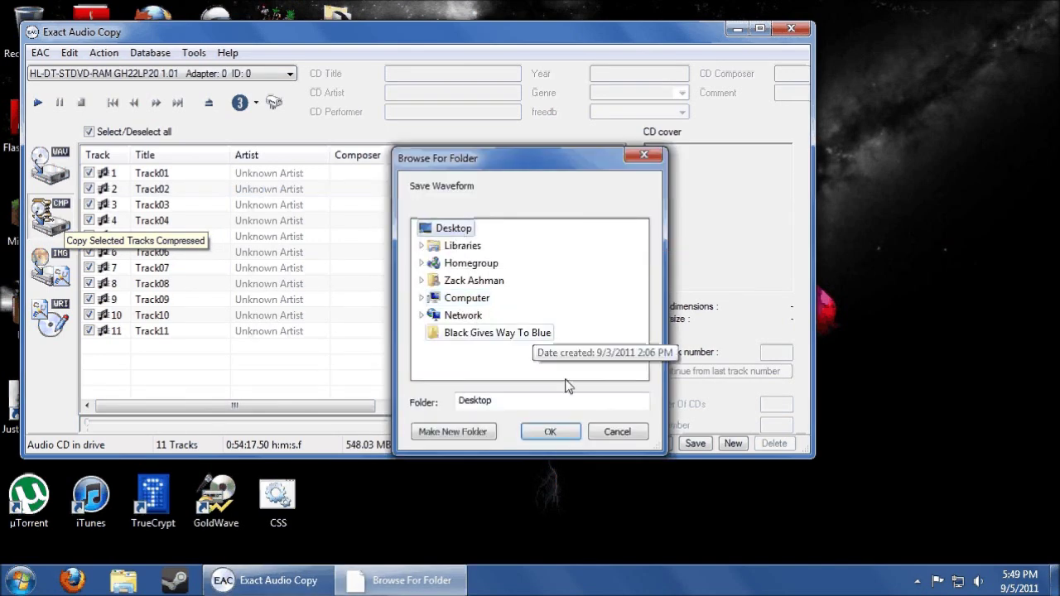
pyautogui.click(622, 436)
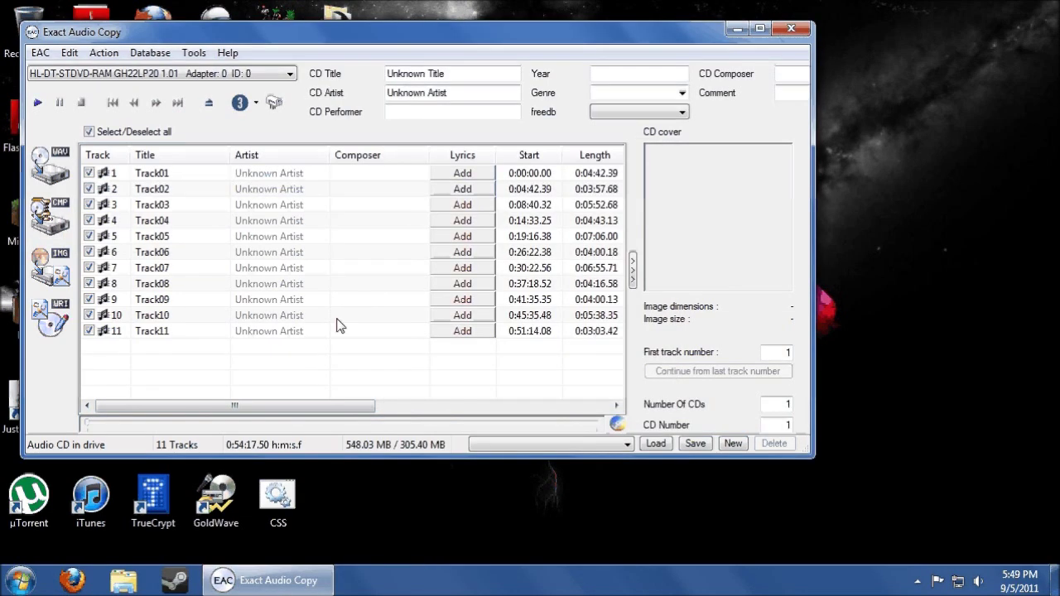
pyautogui.click(41, 52)
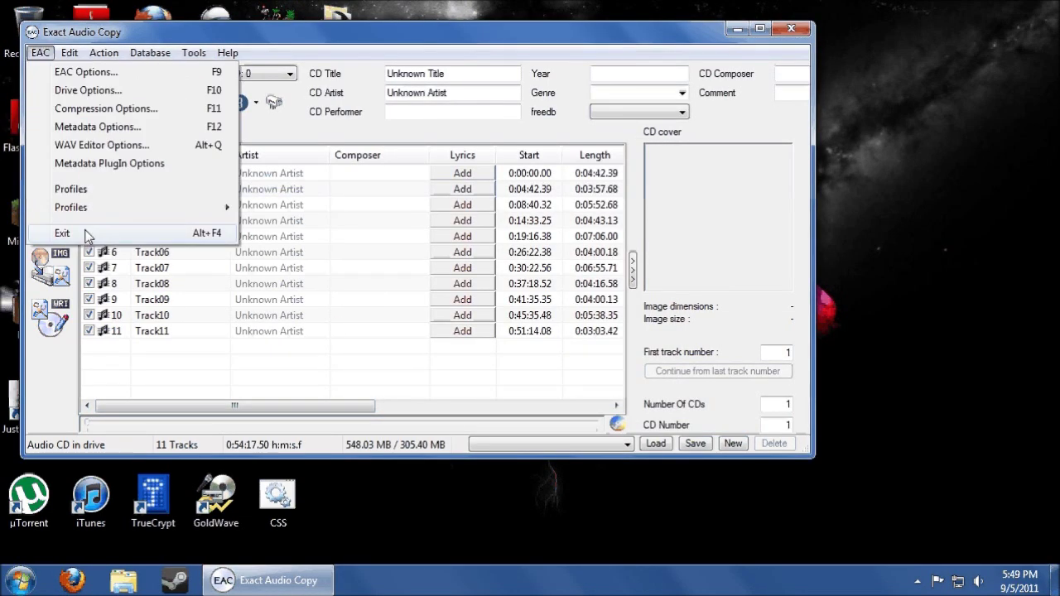
pyautogui.click(75, 235)
pyautogui.doubleClick(348, 108)
pyautogui.doubleClick(434, 348)
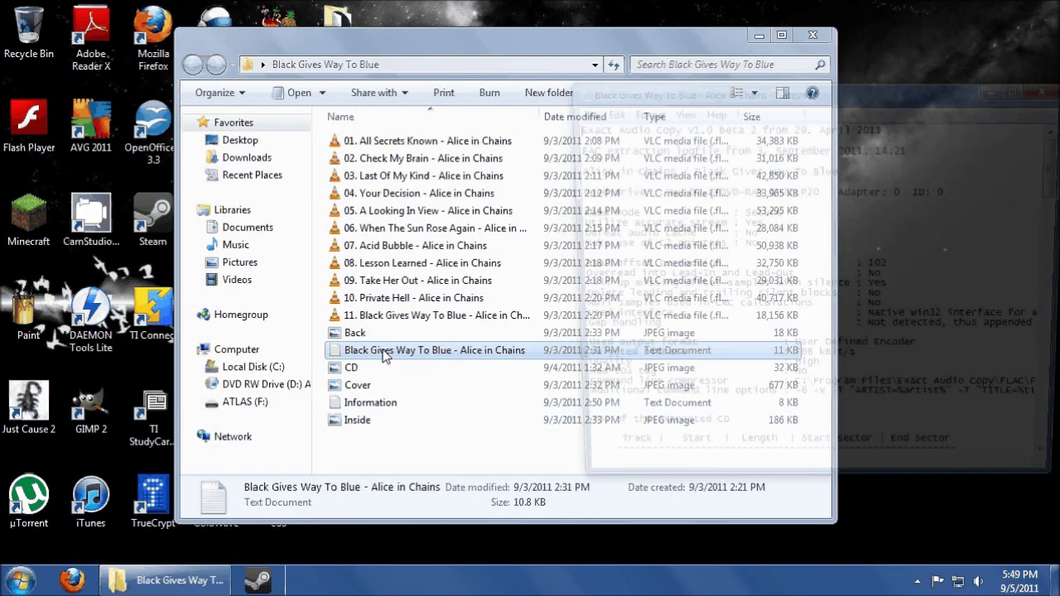
# Maximize the log and highlight Track 1's accurately ripped line and its 99.9 % quality value
pyautogui.doubleClick(687, 89)
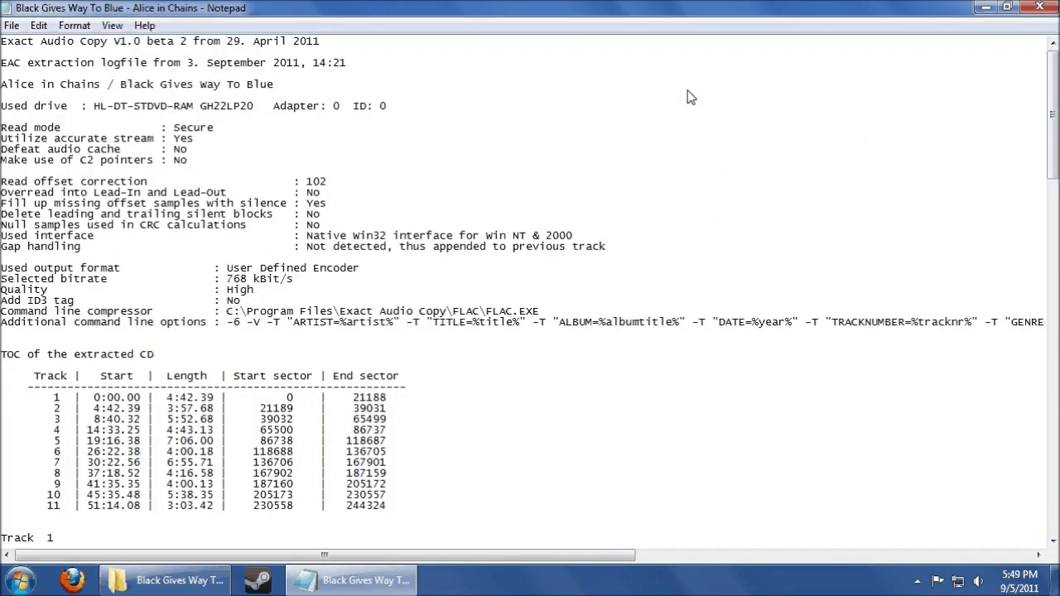
pyautogui.scroll(-10, 176, 357)
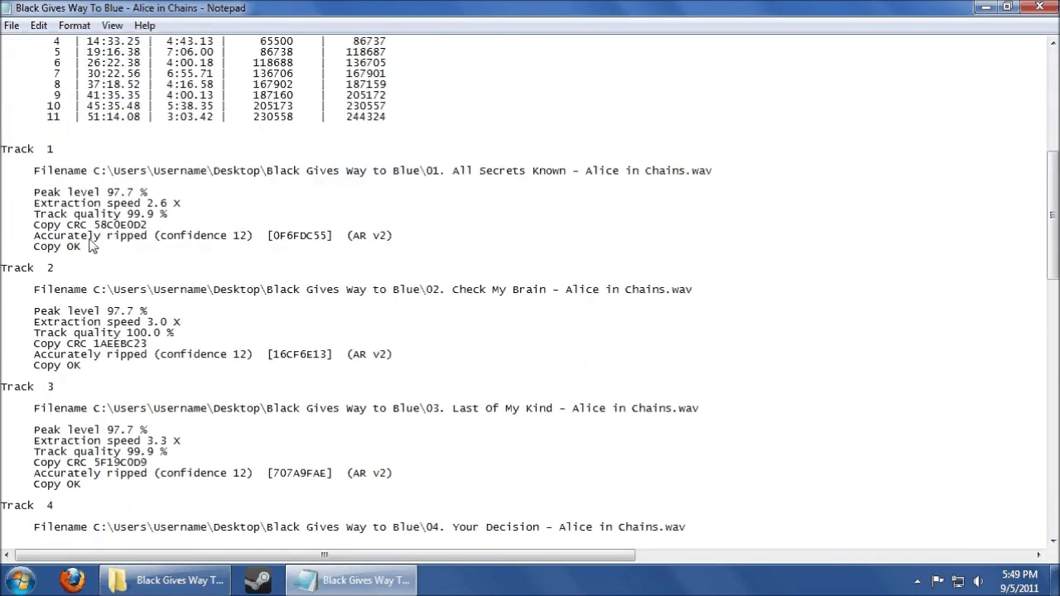
pyautogui.moveTo(33, 241); pyautogui.dragTo(398, 244)
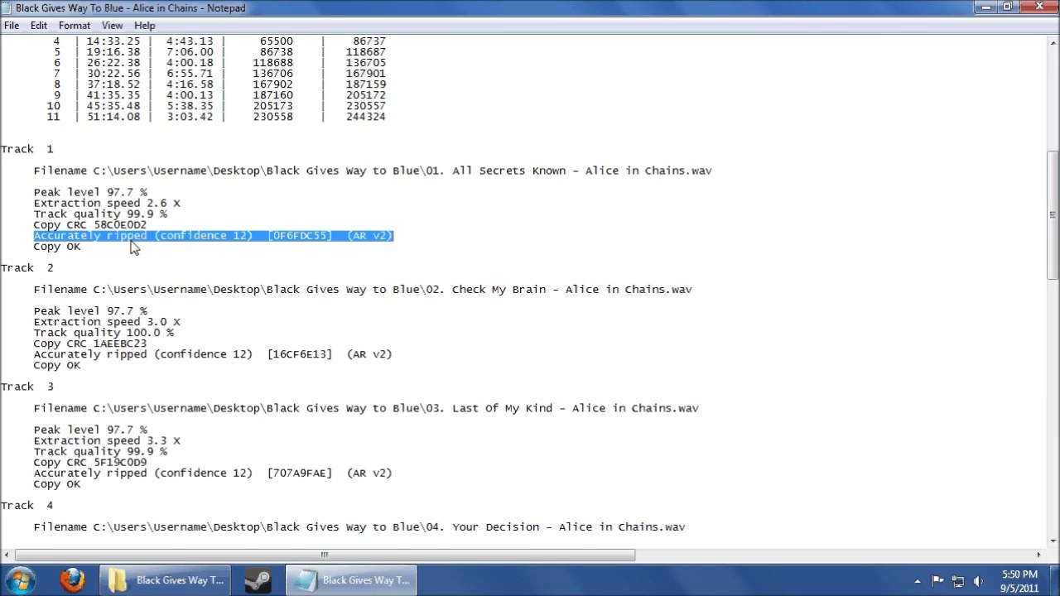
pyautogui.click(33, 236)
pyautogui.moveTo(32, 241); pyautogui.dragTo(398, 241)
pyautogui.moveTo(169, 216); pyautogui.dragTo(125, 215)
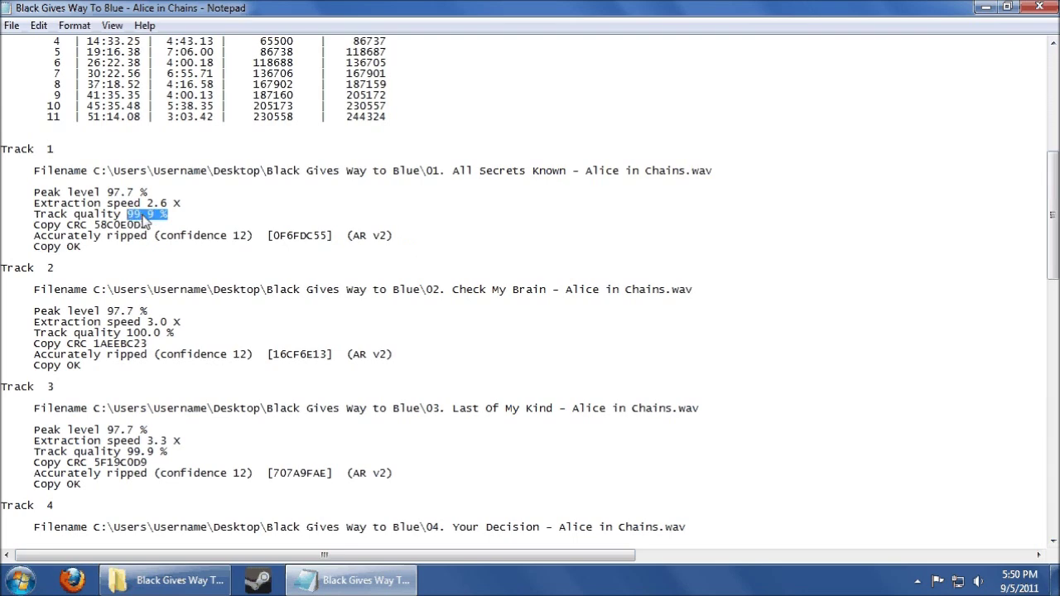
pyautogui.scroll(-2, 149, 223)
pyautogui.moveTo(175, 268); pyautogui.dragTo(126, 268)
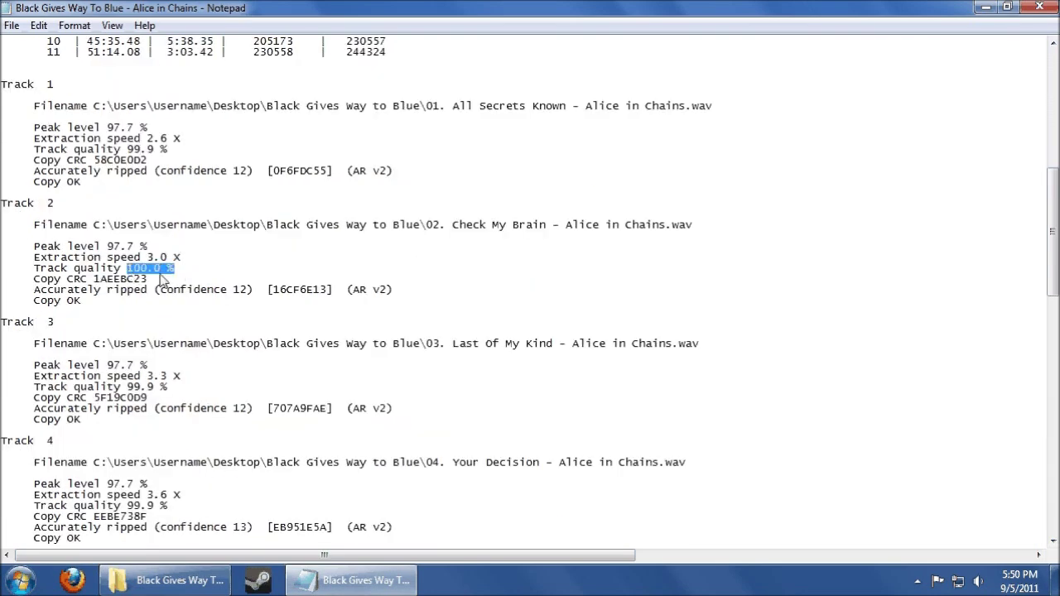
pyautogui.click(183, 266)
pyautogui.scroll(-20, 184, 267)
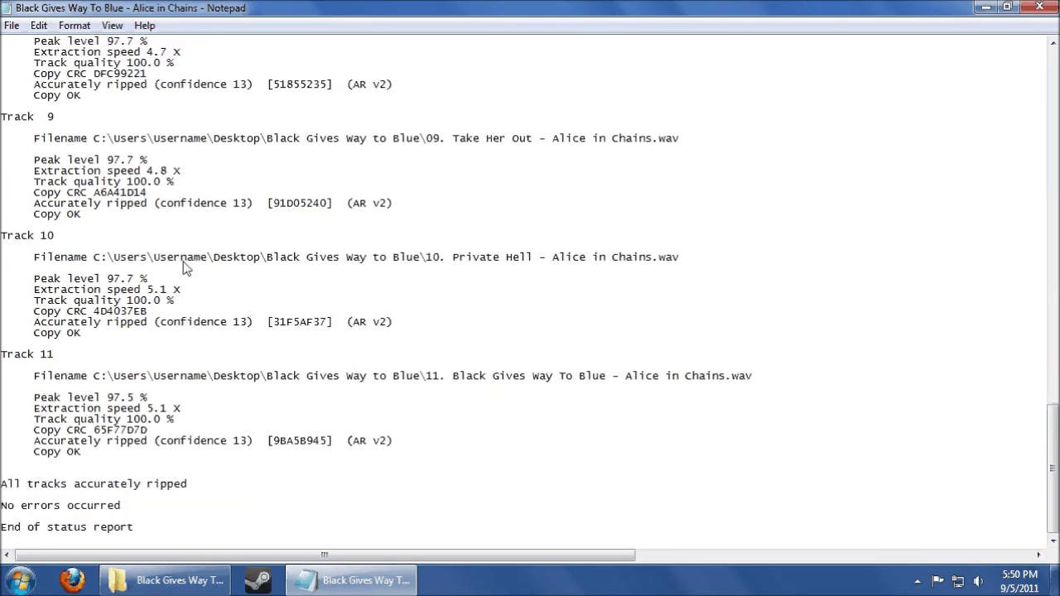
pyautogui.click(984, 8)
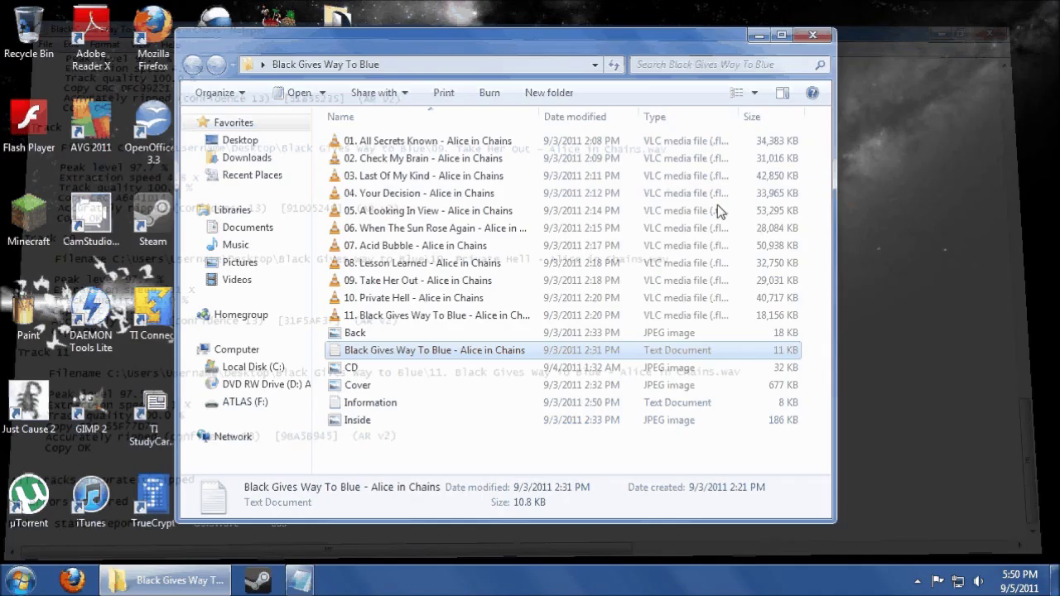
pyautogui.click(386, 434)
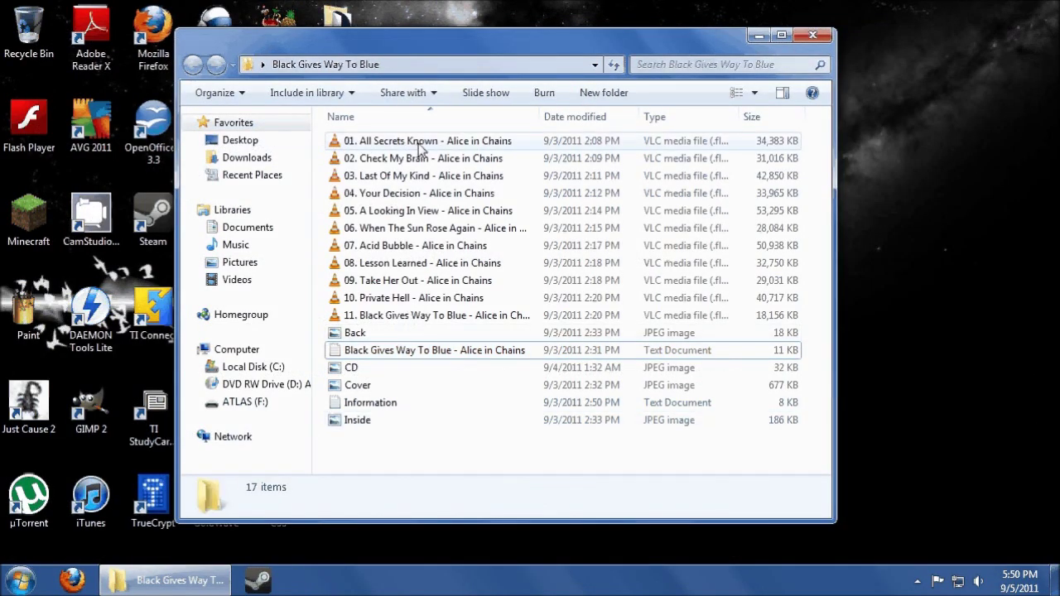
pyautogui.rightClick(448, 300)
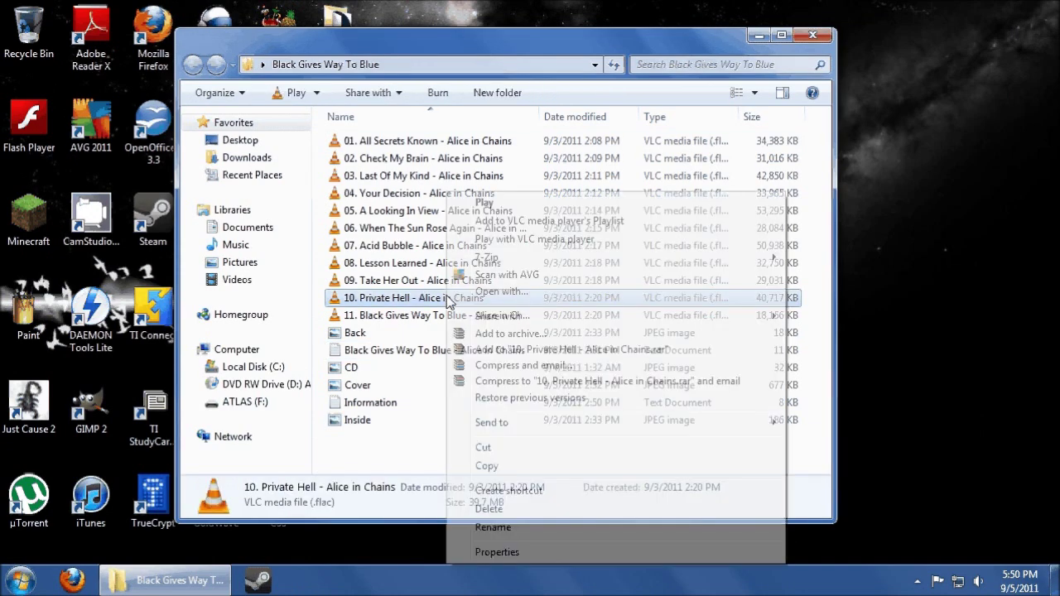
pyautogui.click(497, 552)
pyautogui.press('Escape')
pyautogui.doubleClick(367, 402)
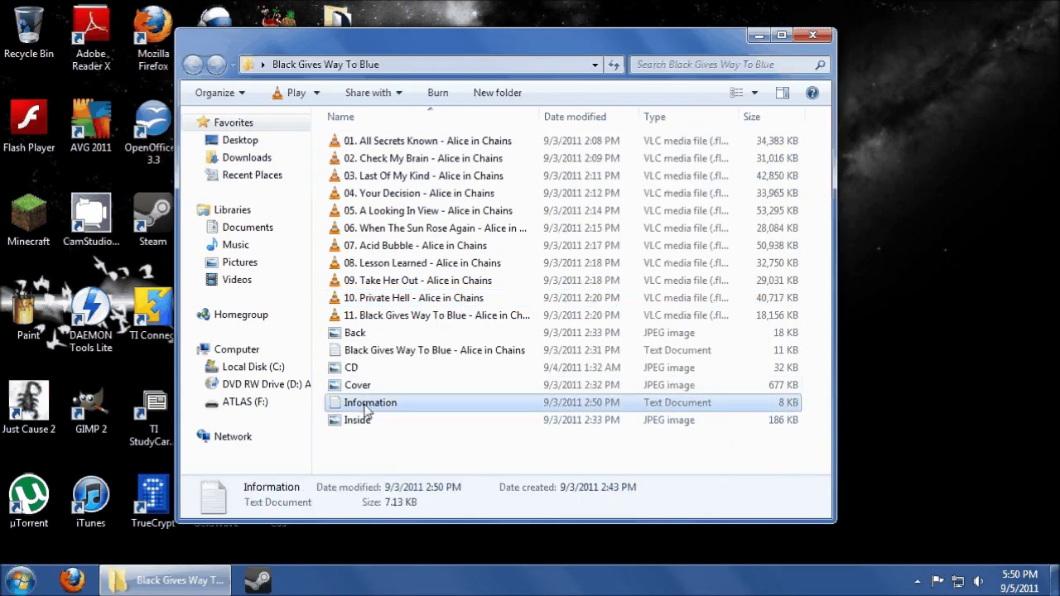
pyautogui.doubleClick(666, 91)
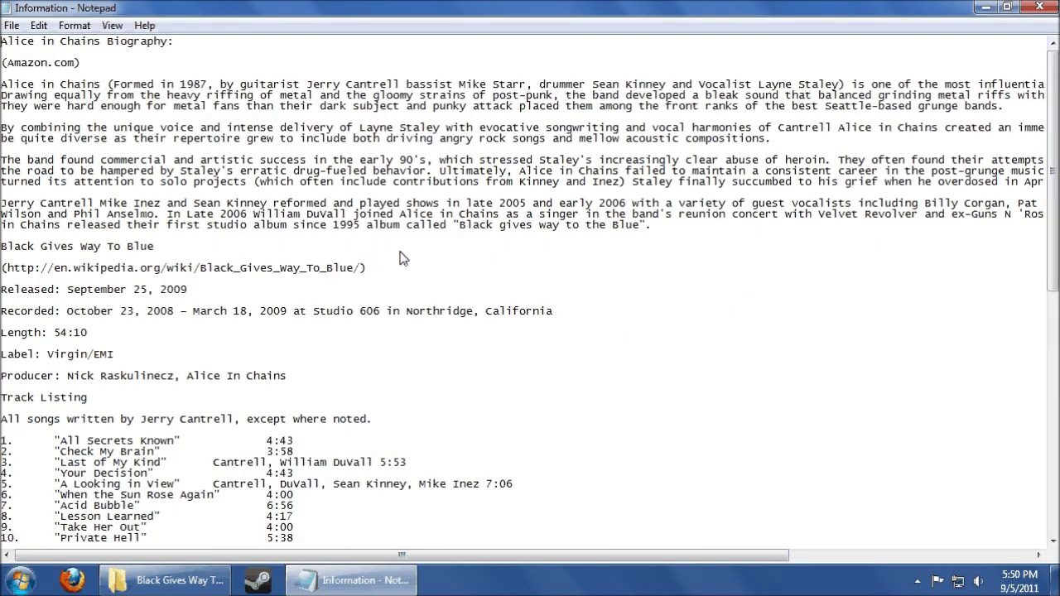
pyautogui.click(1055, 7)
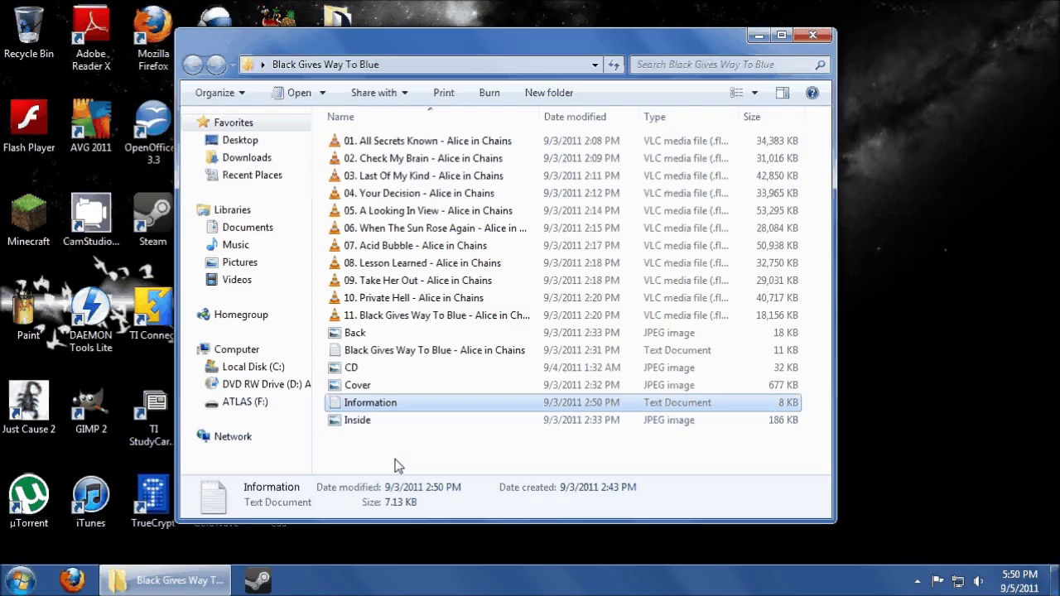
pyautogui.click(395, 466)
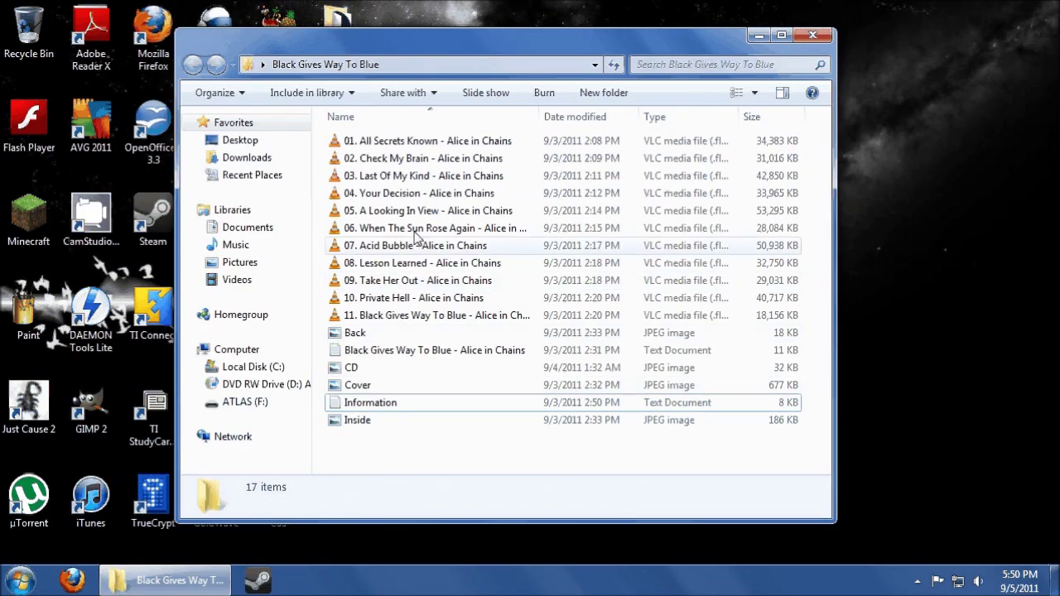
pyautogui.click(404, 166)
# Play 02. Check My Brain in VLC, seek forward in jumps to near its end, then close VLC
pyautogui.doubleClick(404, 164)
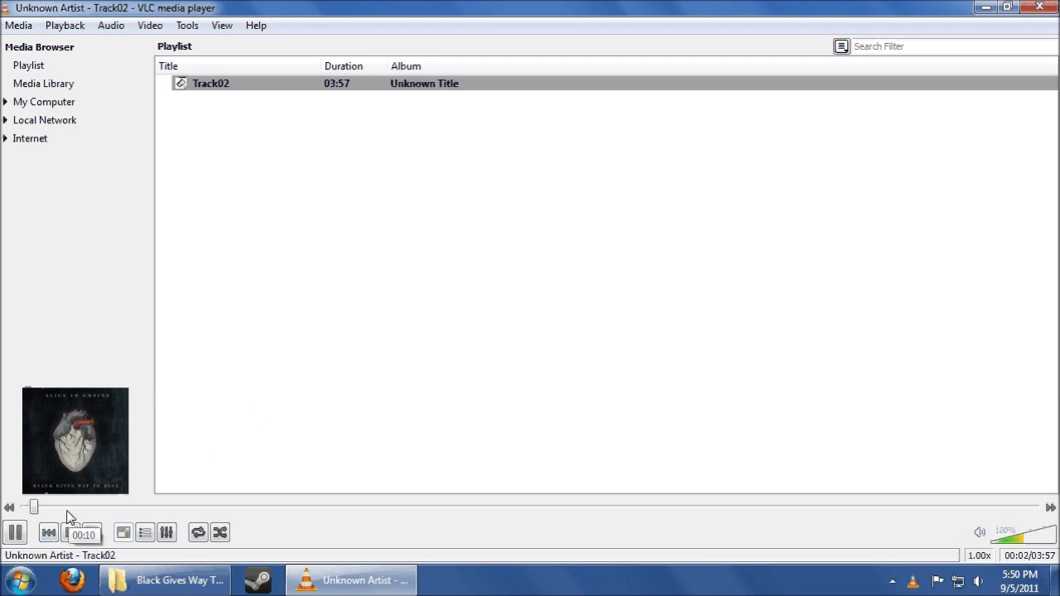
pyautogui.click(363, 509)
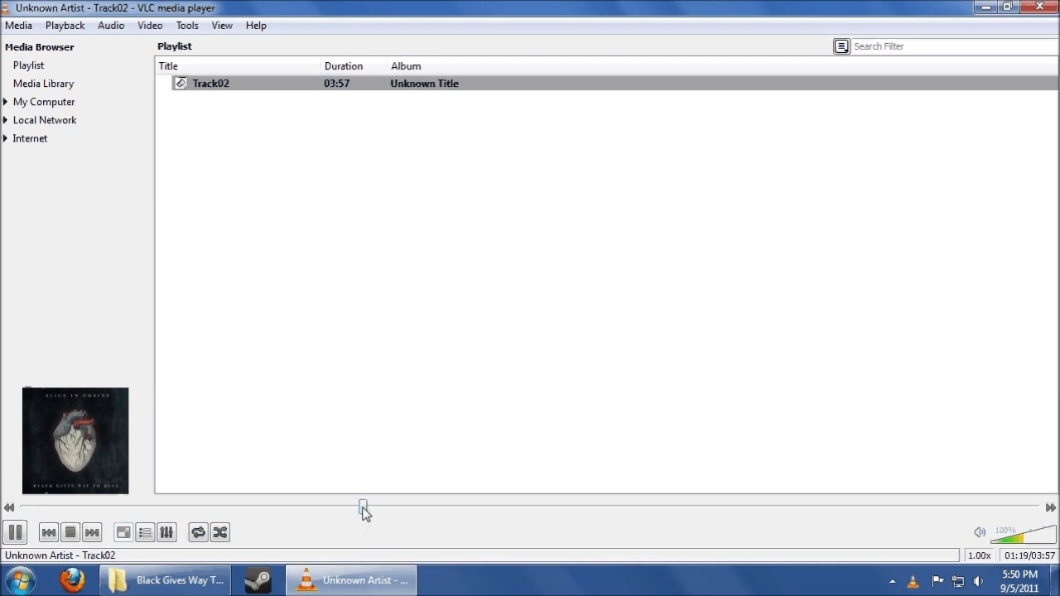
pyautogui.click(525, 507)
pyautogui.click(826, 509)
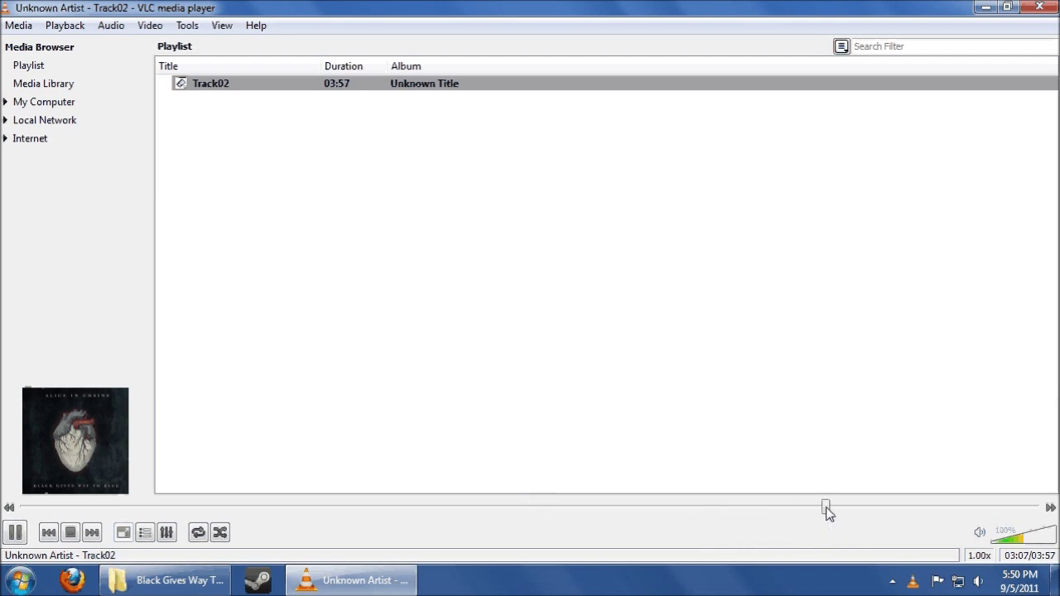
pyautogui.click(934, 509)
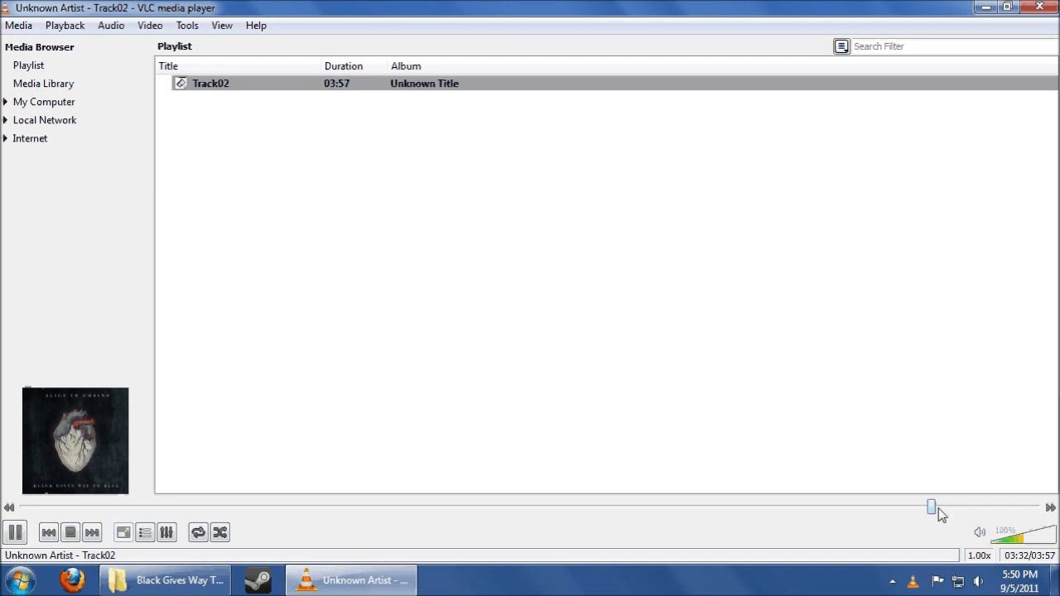
pyautogui.click(992, 508)
pyautogui.click(1039, 8)
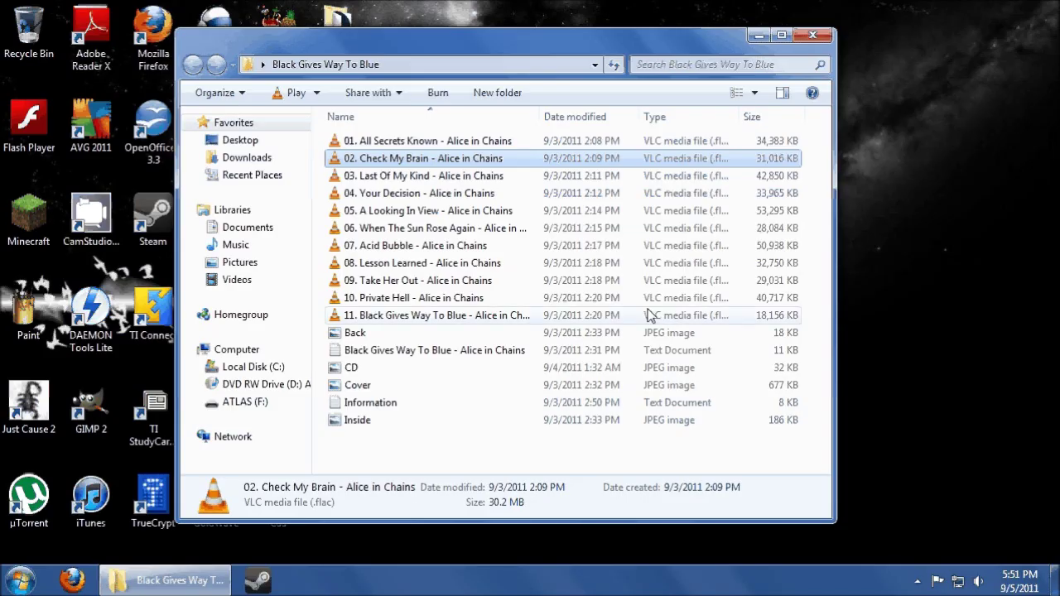
# Select and deselect the 17 album files, then close the Black Gives Way To Blue folder window
pyautogui.click(431, 454)
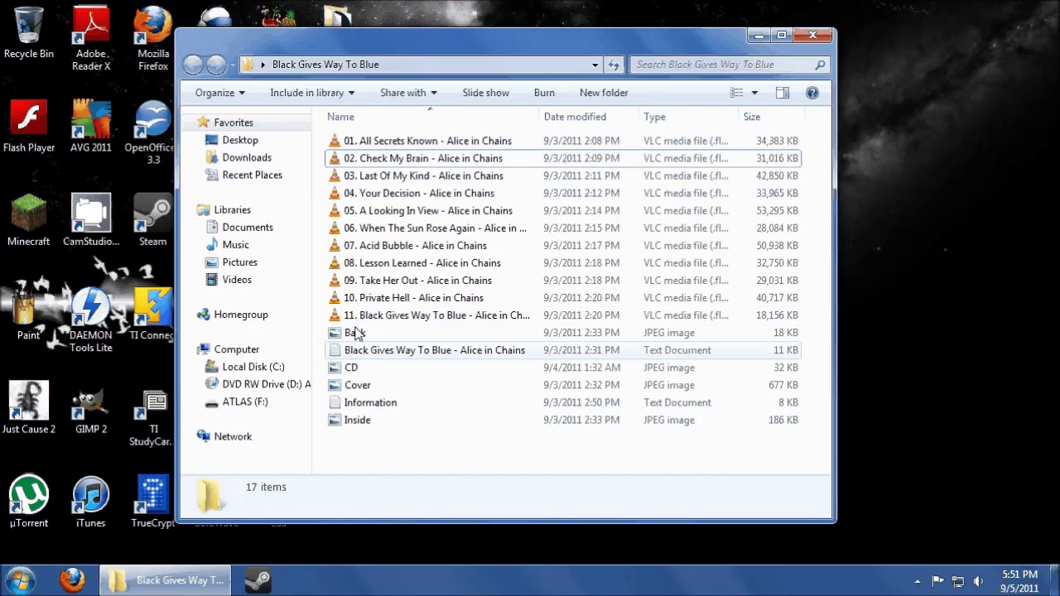
pyautogui.moveTo(580, 464); pyautogui.dragTo(339, 131)
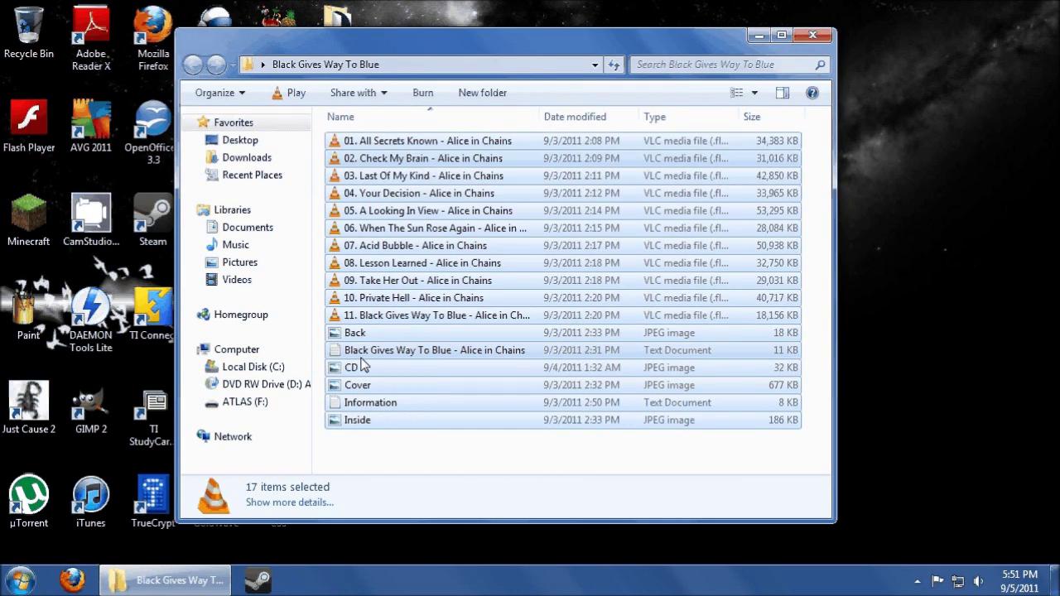
pyautogui.click(377, 463)
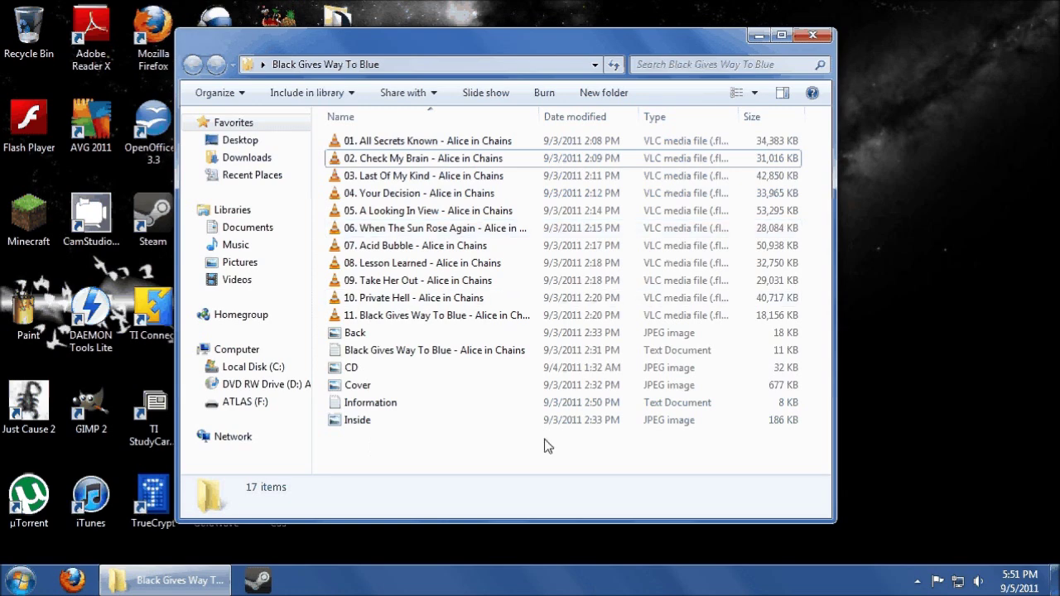
pyautogui.click(813, 36)
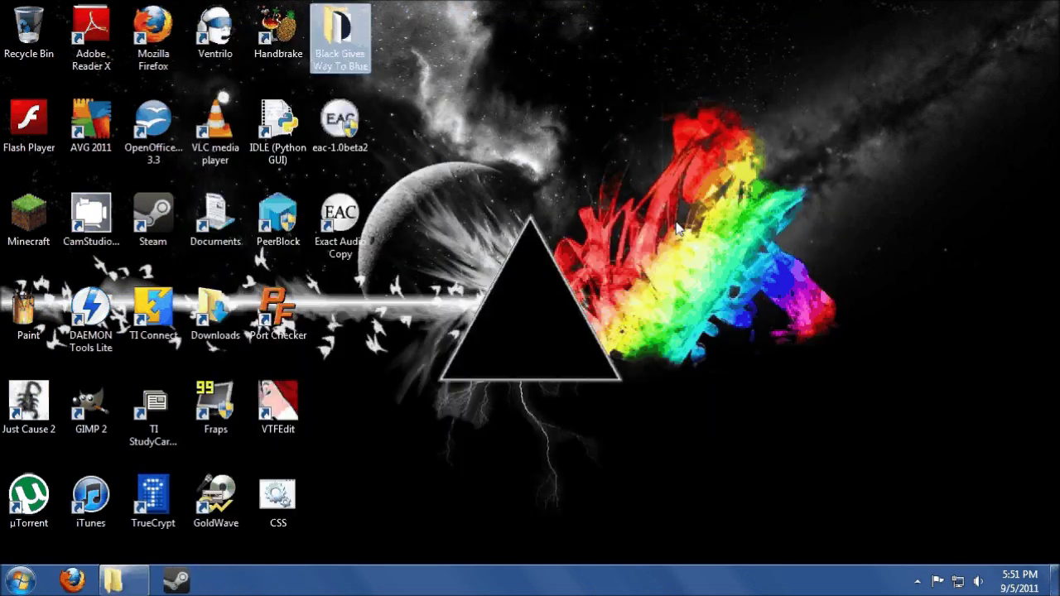